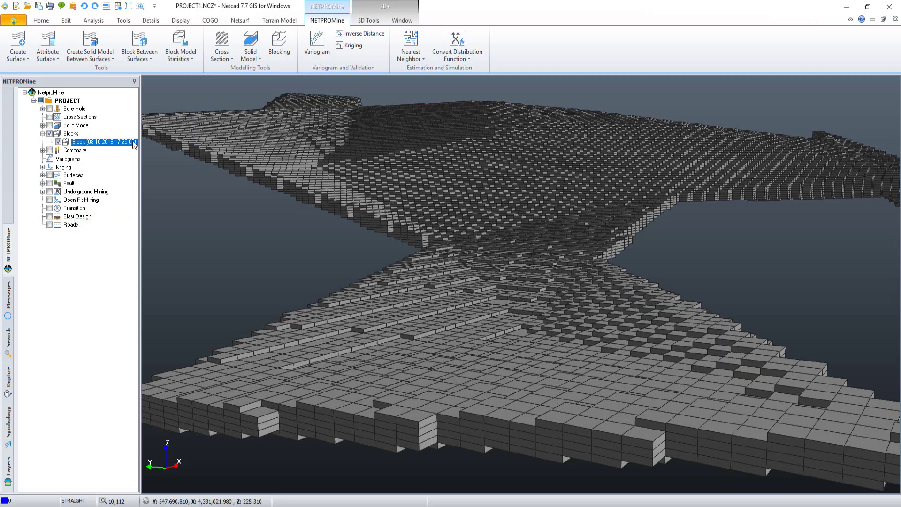
# Estimate the CV attribute on the Block model using the Nearest Neighbor method.
pyautogui.rightClick(135, 145)
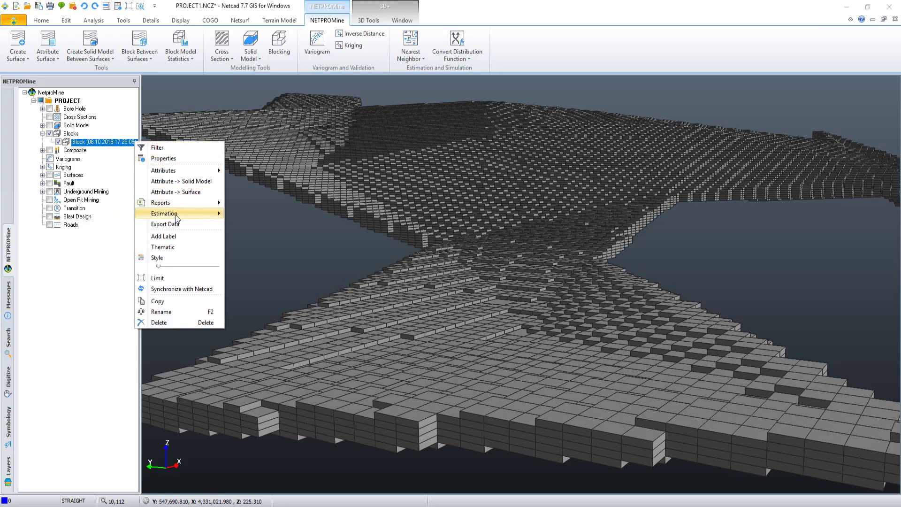
pyautogui.moveTo(164, 213)
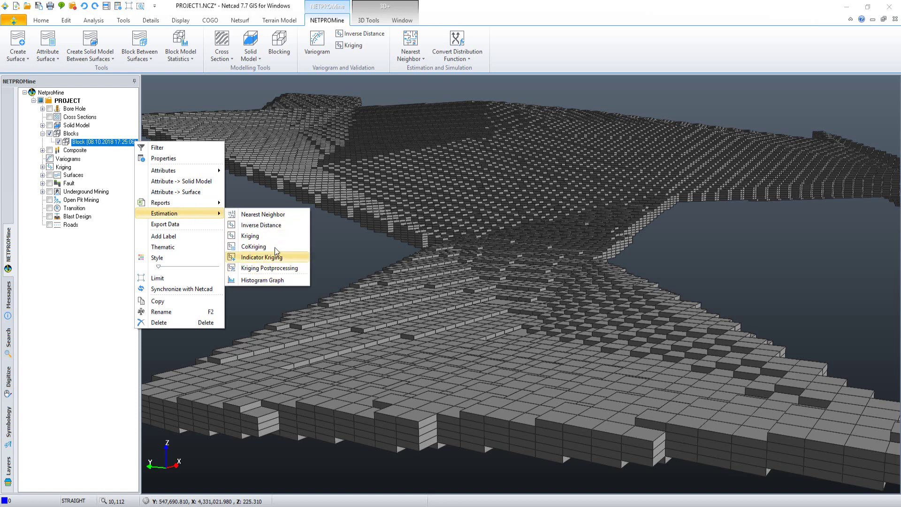
pyautogui.click(289, 216)
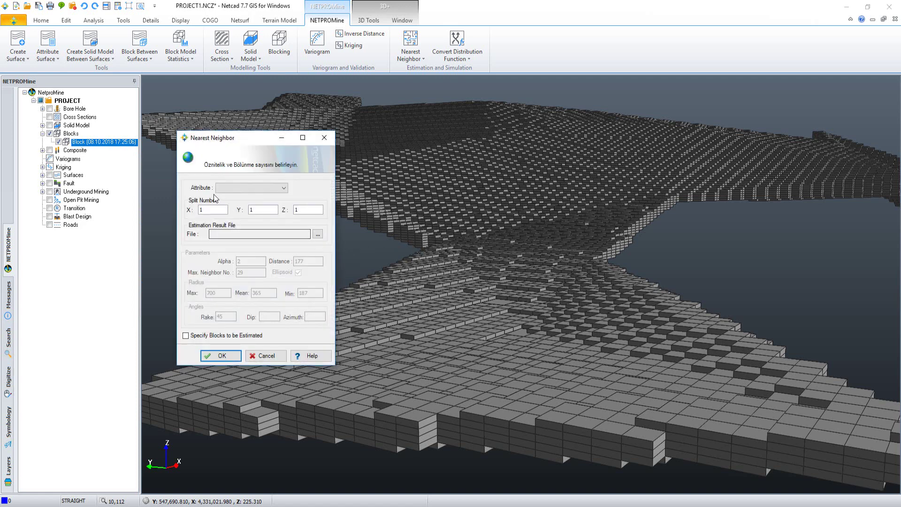
pyautogui.click(284, 188)
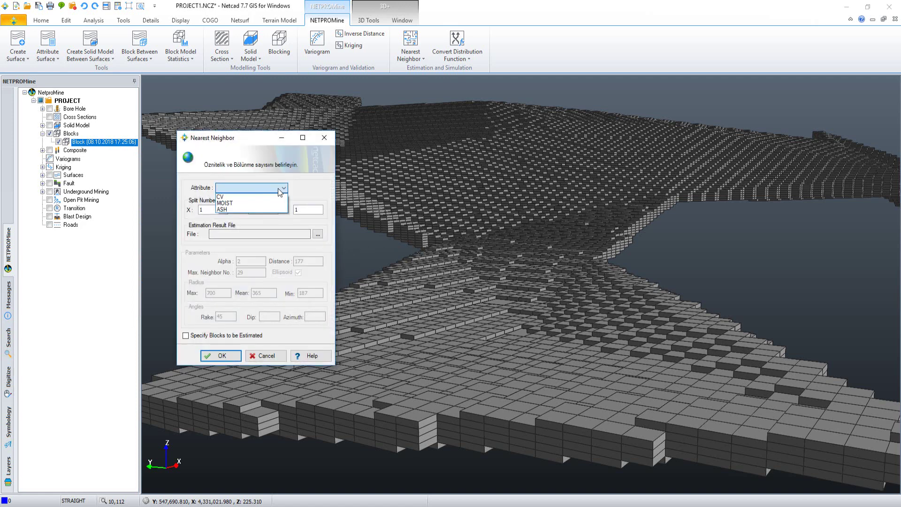
pyautogui.click(252, 196)
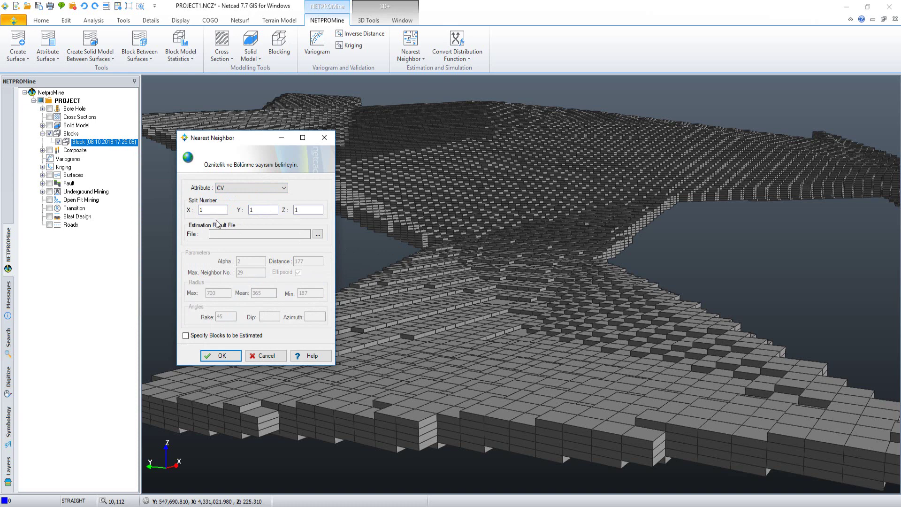
pyautogui.click(221, 356)
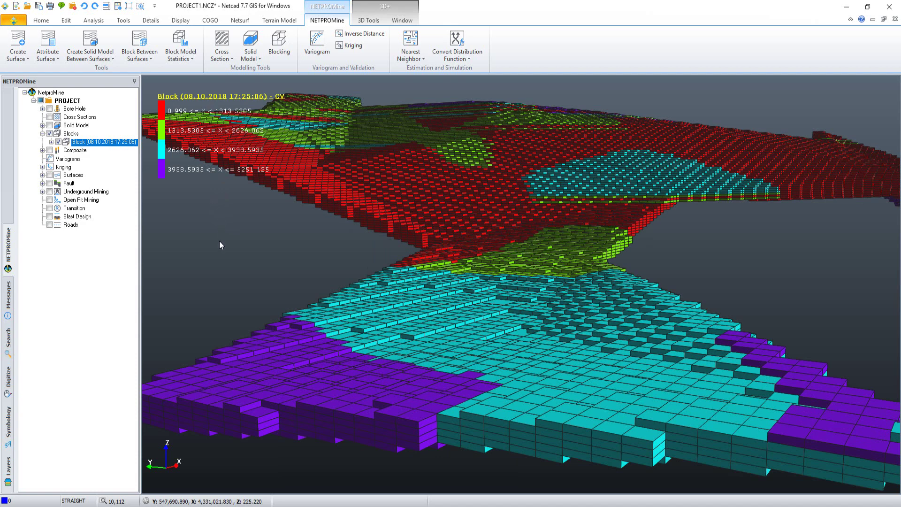
# Move the CV legend lower in the 3D view.
pyautogui.moveTo(219, 241)
pyautogui.mouseDown()
pyautogui.moveTo(218, 255)
pyautogui.moveTo(218, 216)
pyautogui.mouseUp()
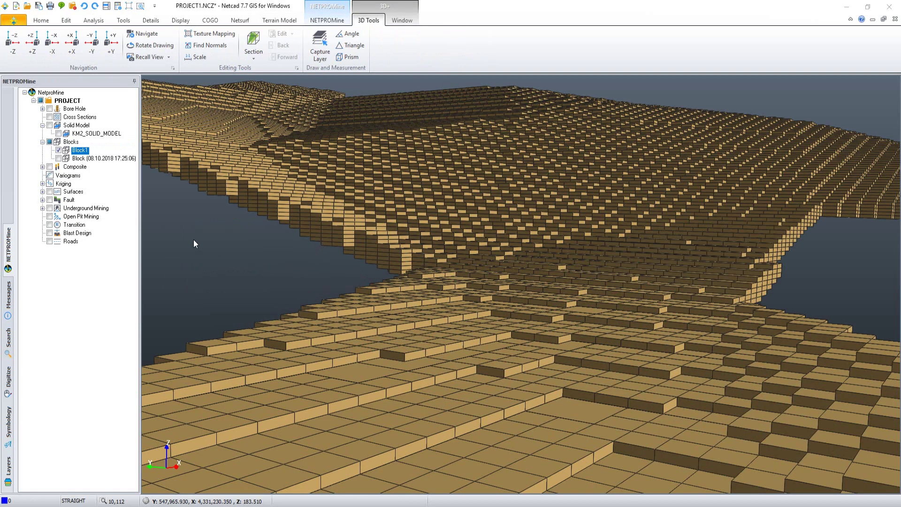
# Run inverse-distance CV estimation on Block1: 20 neighbours, distance 200, radii 400 and 50, rake 45.
pyautogui.rightClick(89, 149)
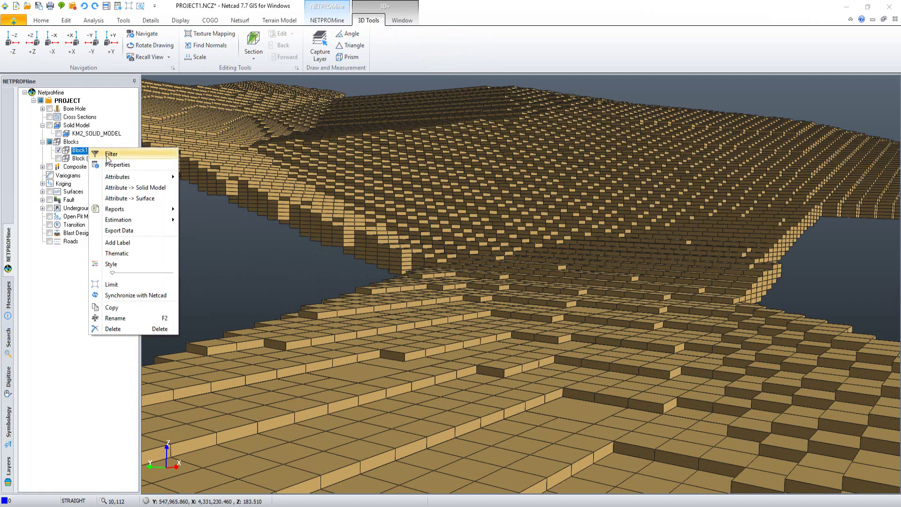
pyautogui.moveTo(118, 220)
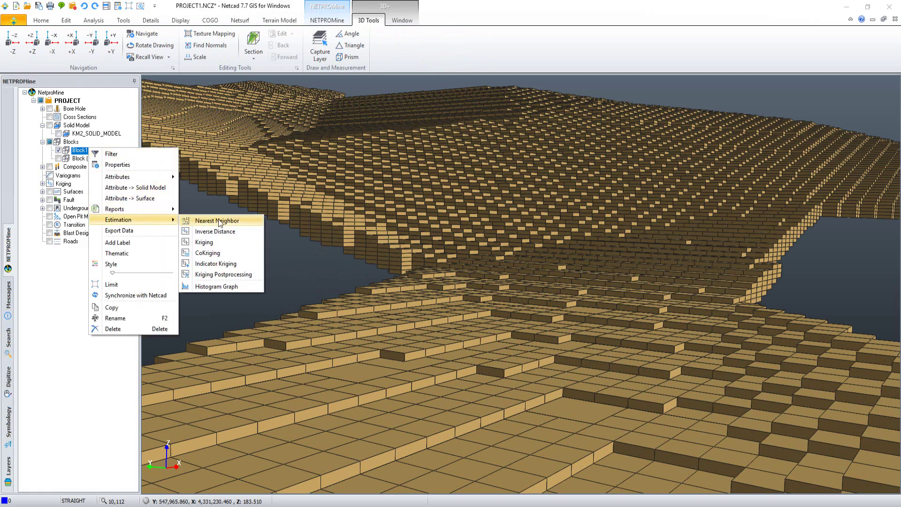
pyautogui.click(243, 233)
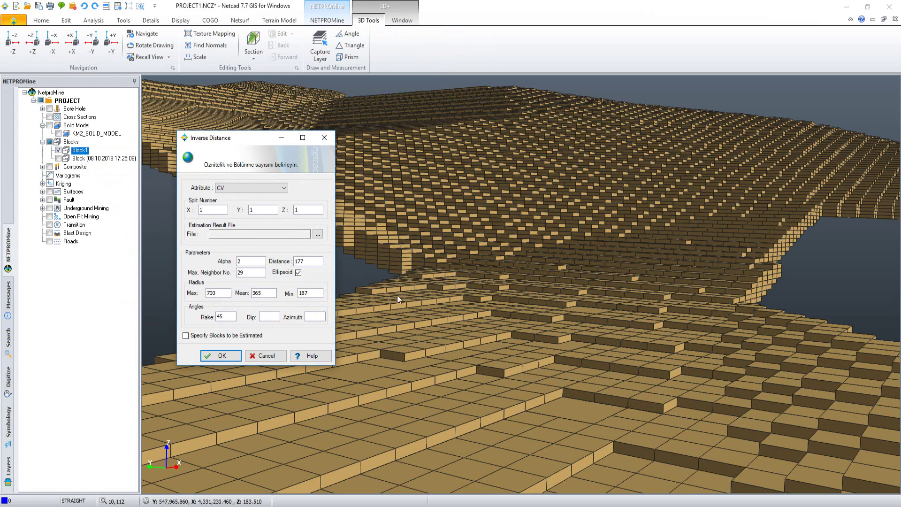
pyautogui.doubleClick(255, 272)
pyautogui.write('20')
pyautogui.doubleClick(311, 261)
pyautogui.write('2')
pyautogui.write('0')
pyautogui.doubleClick(268, 293)
pyautogui.write('400')
pyautogui.doubleClick(322, 293)
pyautogui.write('50')
pyautogui.doubleClick(231, 317)
pyautogui.click(231, 357)
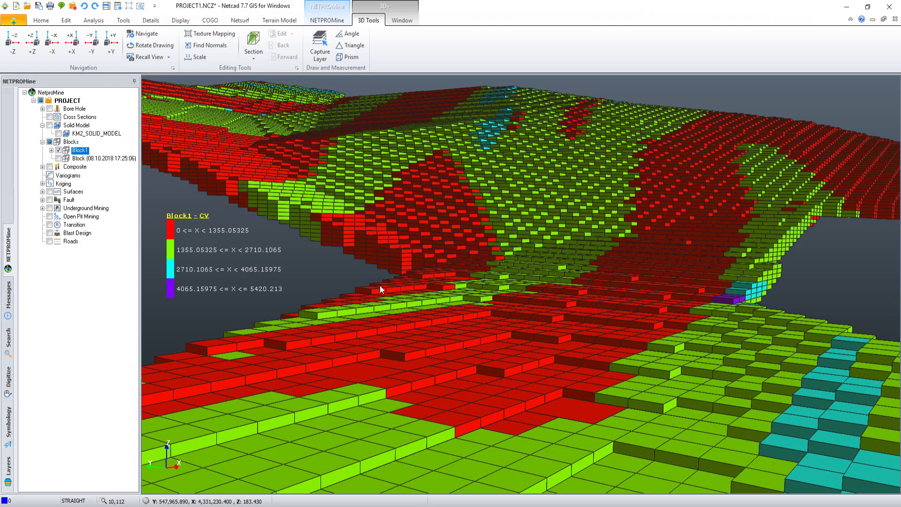
# Zoom out and orbit to look down on the CV-coloured Block1 model.
pyautogui.scroll(-2, 405, 265)
pyautogui.scroll(-1, 405, 266)
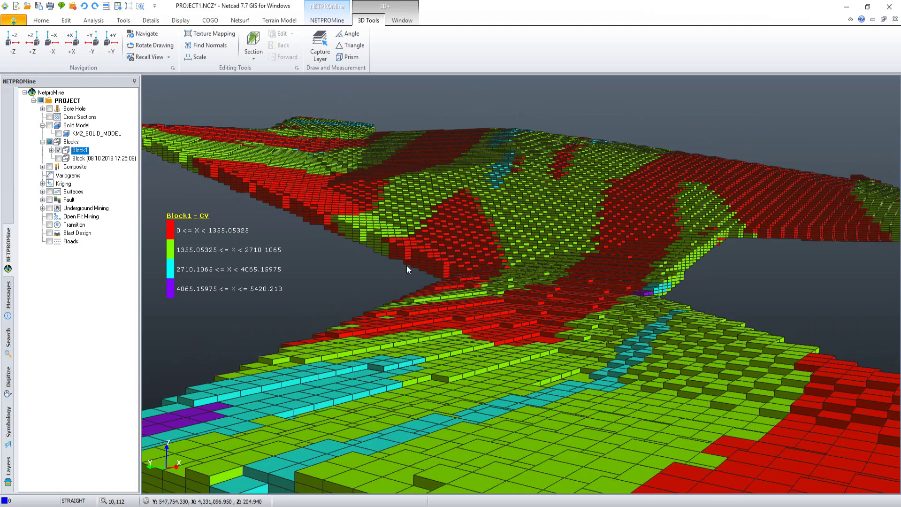
pyautogui.scroll(-2, 407, 265)
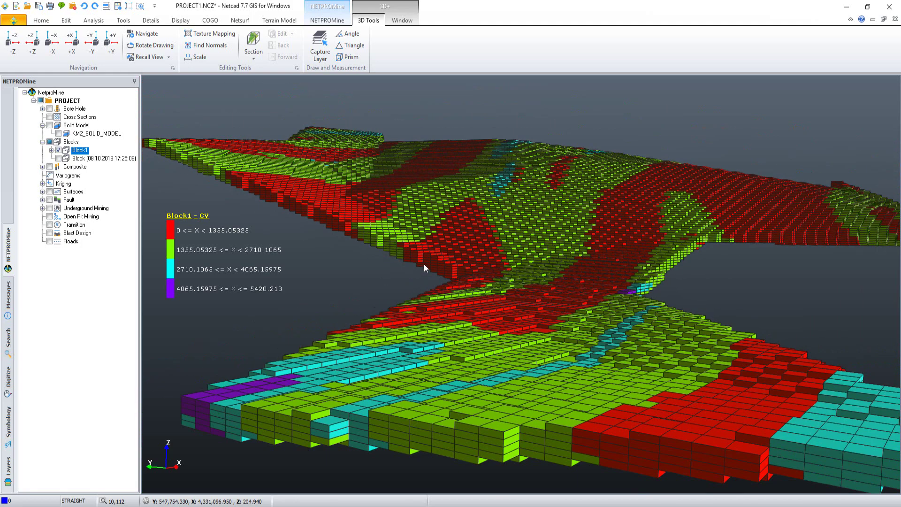
pyautogui.scroll(-1, 425, 264)
pyautogui.scroll(-1, 449, 259)
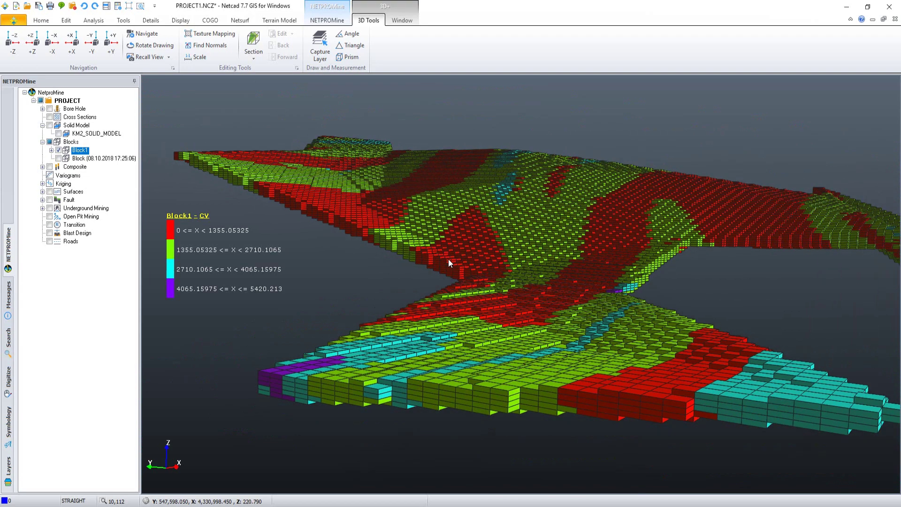
pyautogui.moveTo(457, 257)
pyautogui.mouseDown()
pyautogui.moveTo(458, 332)
pyautogui.moveTo(471, 304)
pyautogui.mouseUp()
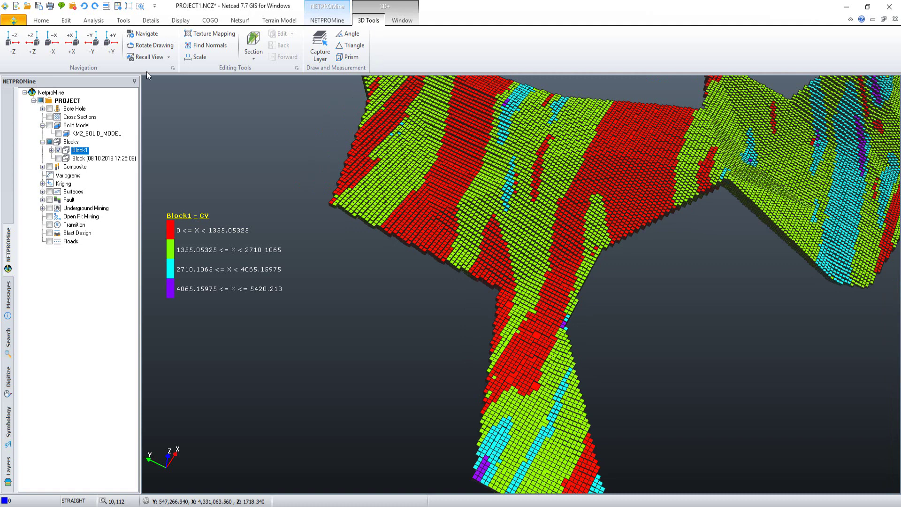
pyautogui.click(11, 53)
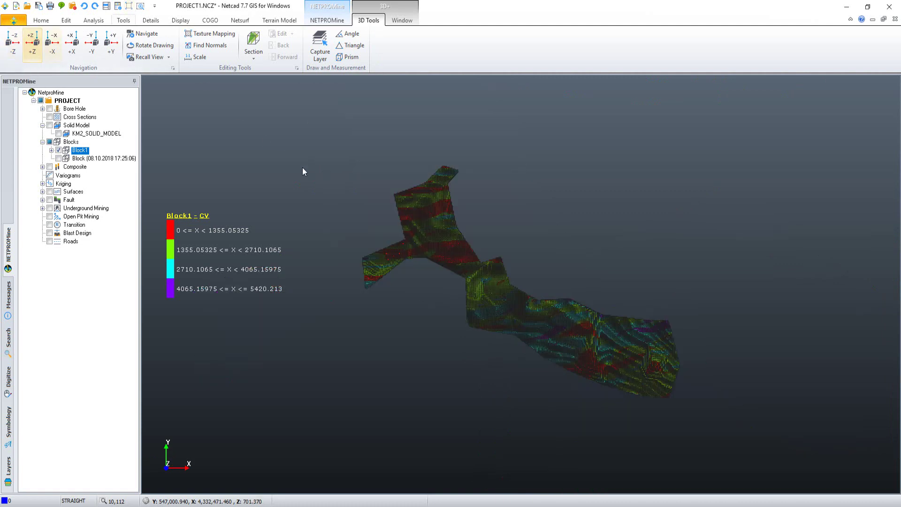
pyautogui.scroll(2, 490, 304)
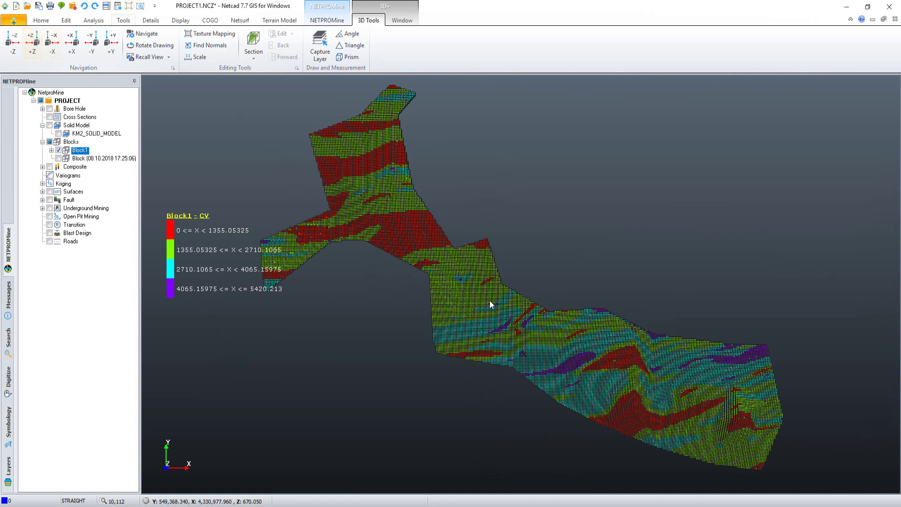
pyautogui.scroll(1, 345, 21)
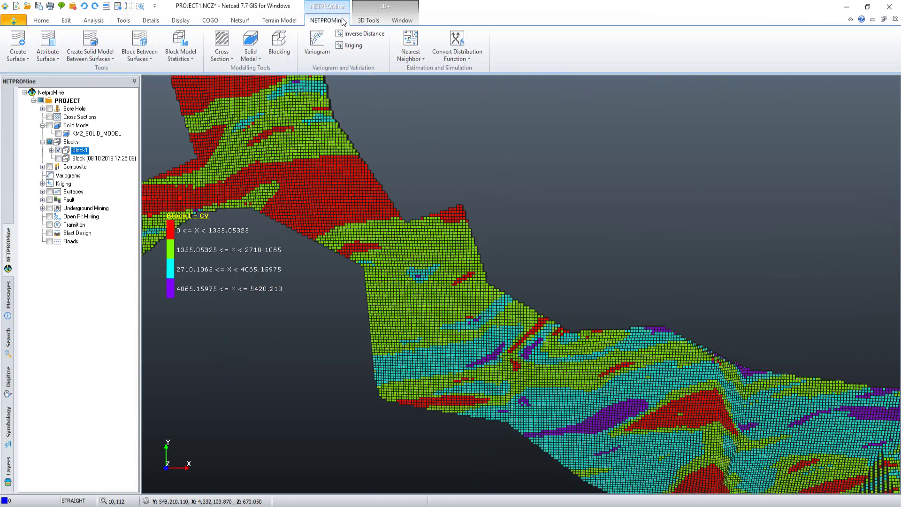
pyautogui.click(398, 21)
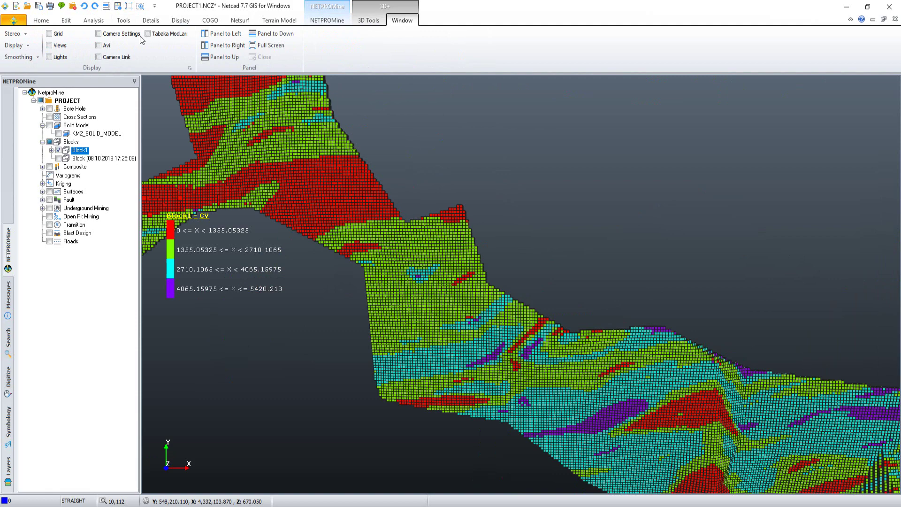
pyautogui.click(104, 33)
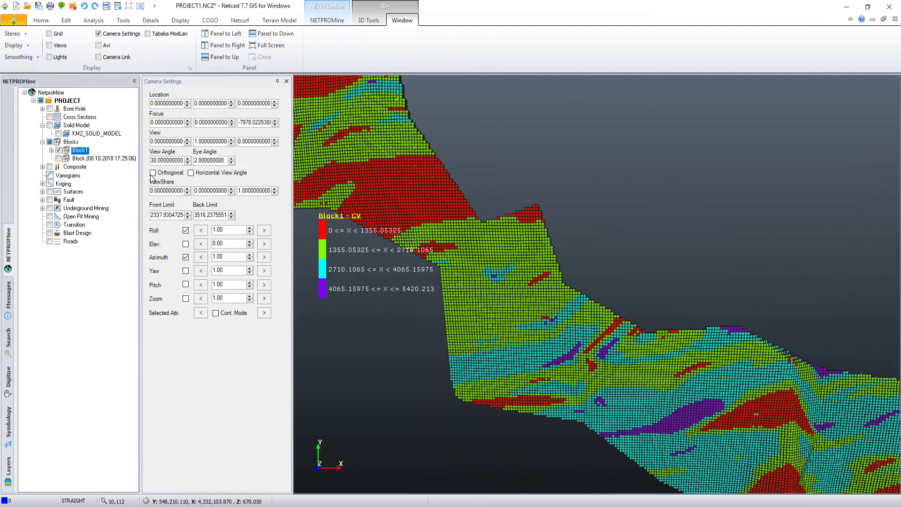
pyautogui.click(152, 173)
pyautogui.click(287, 81)
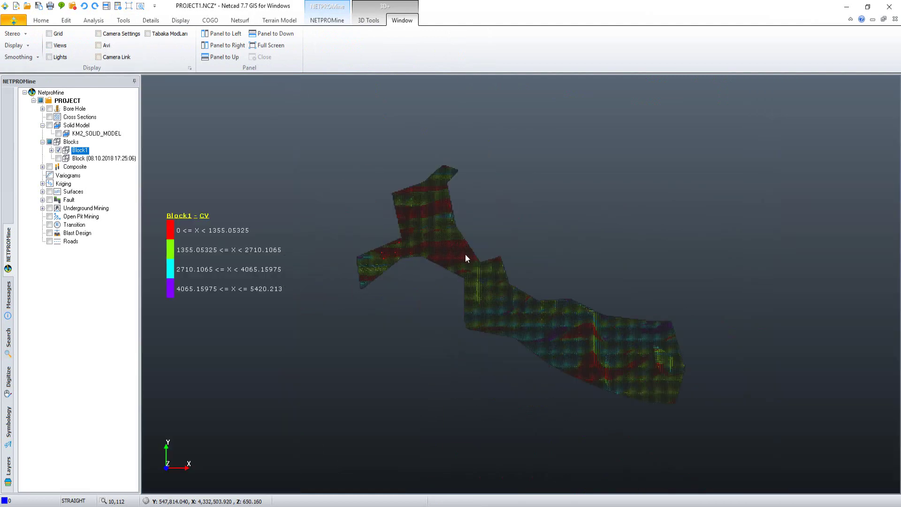
pyautogui.scroll(2, 478, 311)
pyautogui.scroll(2, 480, 302)
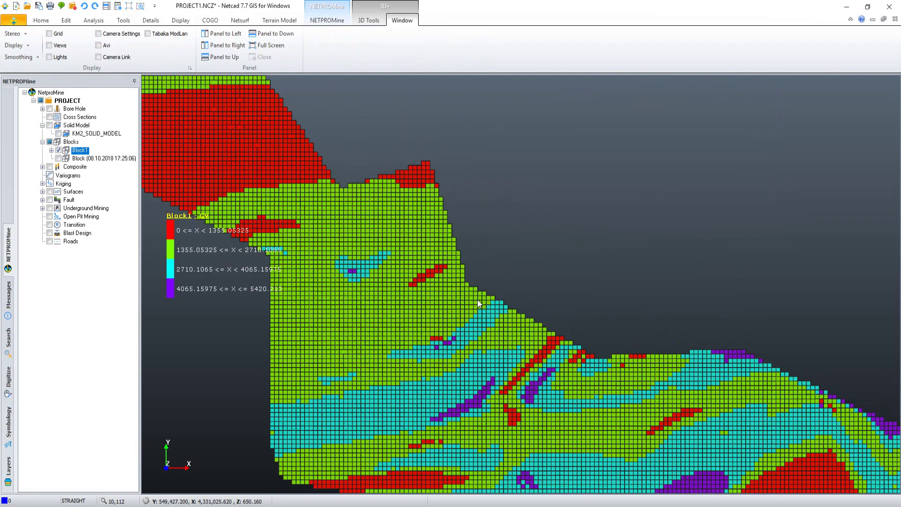
pyautogui.scroll(-1, 477, 299)
pyautogui.scroll(-1, 477, 303)
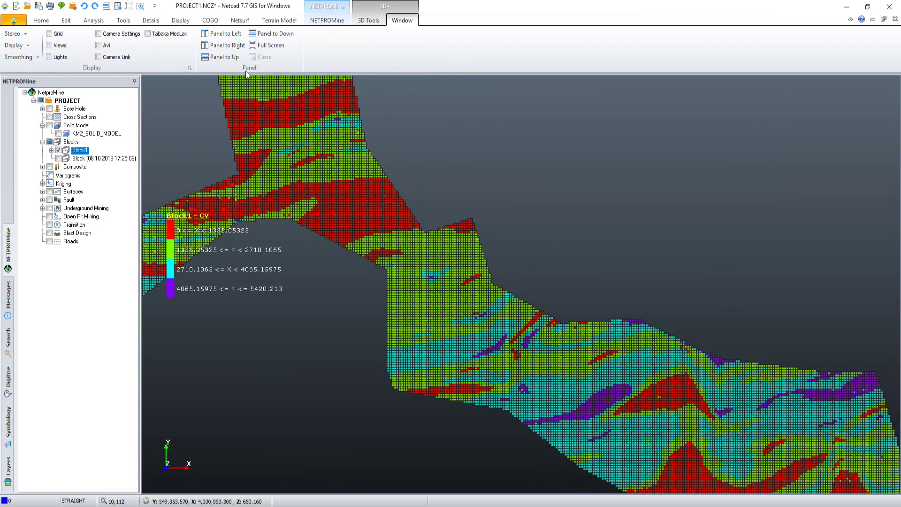
pyautogui.scroll(-3, 255, 134)
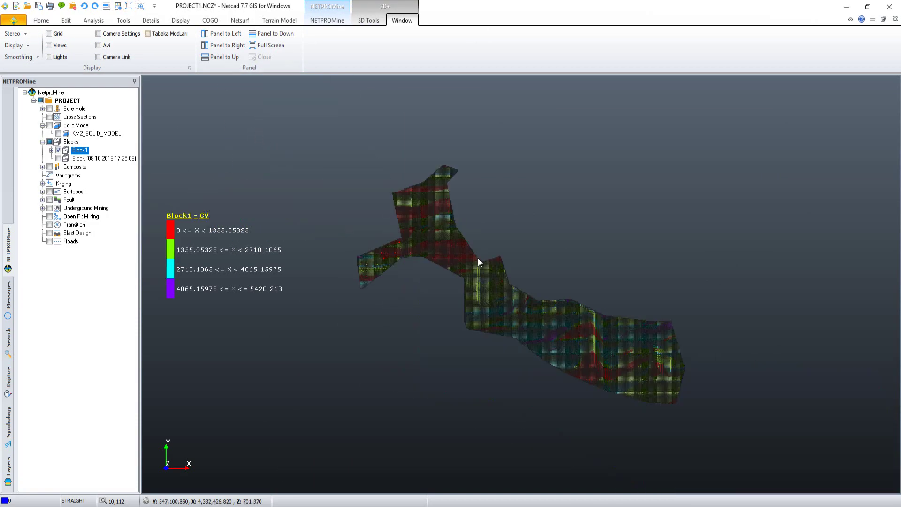
pyautogui.scroll(2, 478, 258)
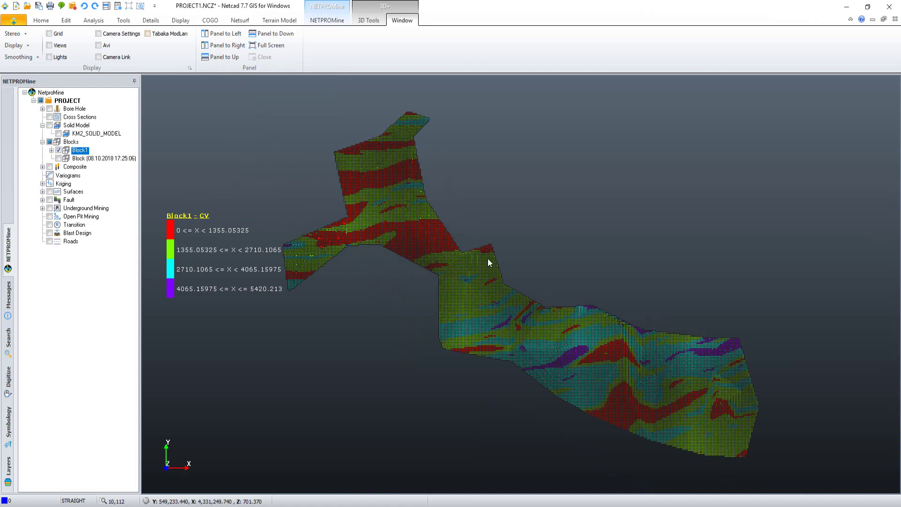
pyautogui.scroll(1, 500, 260)
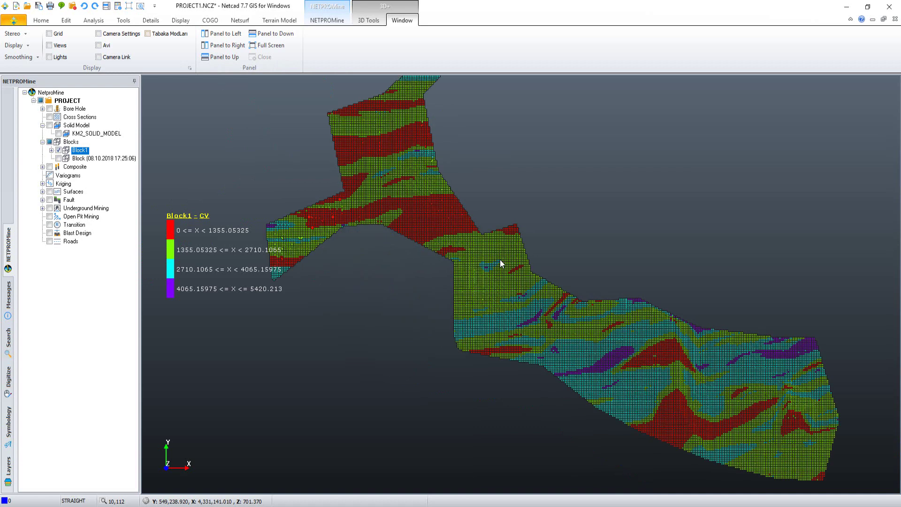
pyautogui.moveTo(498, 294)
pyautogui.mouseDown(button='middle')
pyautogui.moveTo(502, 216)
pyautogui.moveTo(506, 229)
pyautogui.mouseUp(button='middle')
pyautogui.scroll(3, 506, 278)
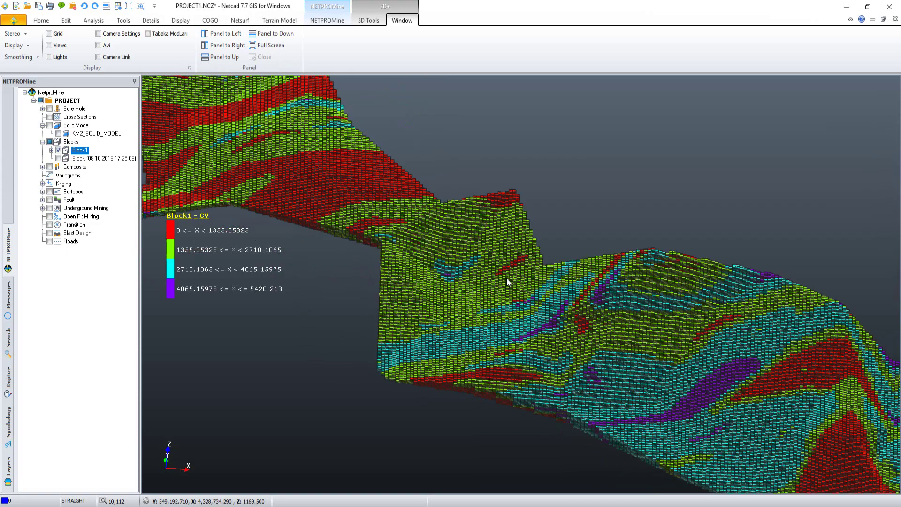
pyautogui.scroll(3, 506, 278)
pyautogui.moveTo(498, 276)
pyautogui.mouseDown(button='middle')
pyautogui.moveTo(508, 236)
pyautogui.moveTo(553, 239)
pyautogui.moveTo(573, 272)
pyautogui.moveTo(576, 328)
pyautogui.mouseUp(button='middle')
# Scroll the project tree and select the Variograms group.
pyautogui.scroll(-1, 575, 329)
pyautogui.scroll(-1, 576, 329)
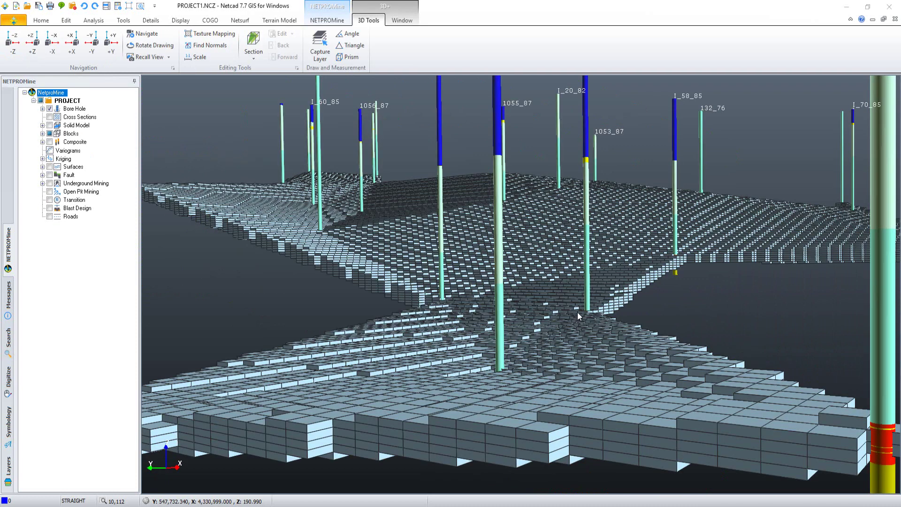
pyautogui.click(82, 151)
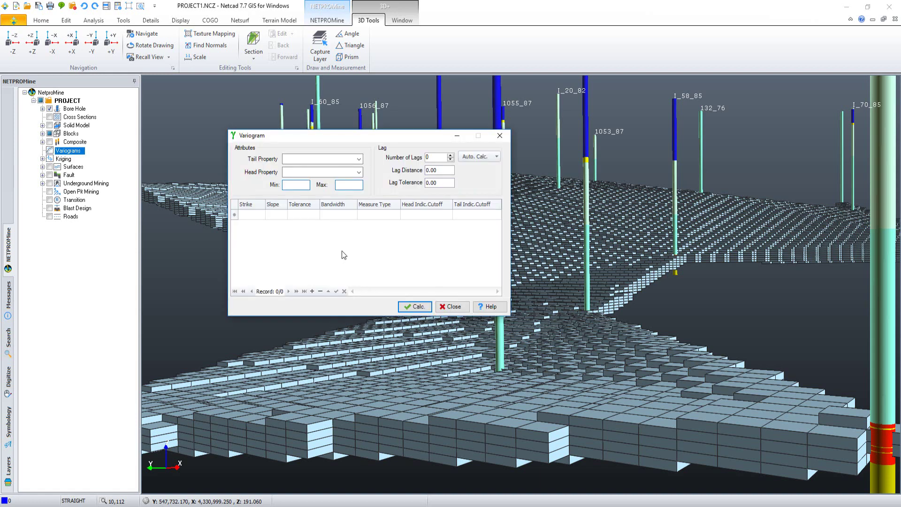
# Use CV as both tail and head property and add one vertical direction.
pyautogui.click(359, 159)
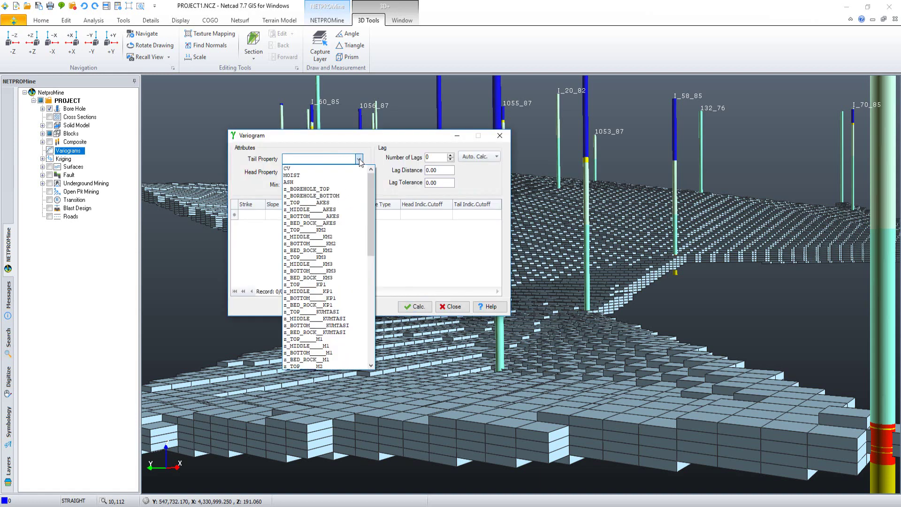
pyautogui.click(341, 166)
pyautogui.click(359, 172)
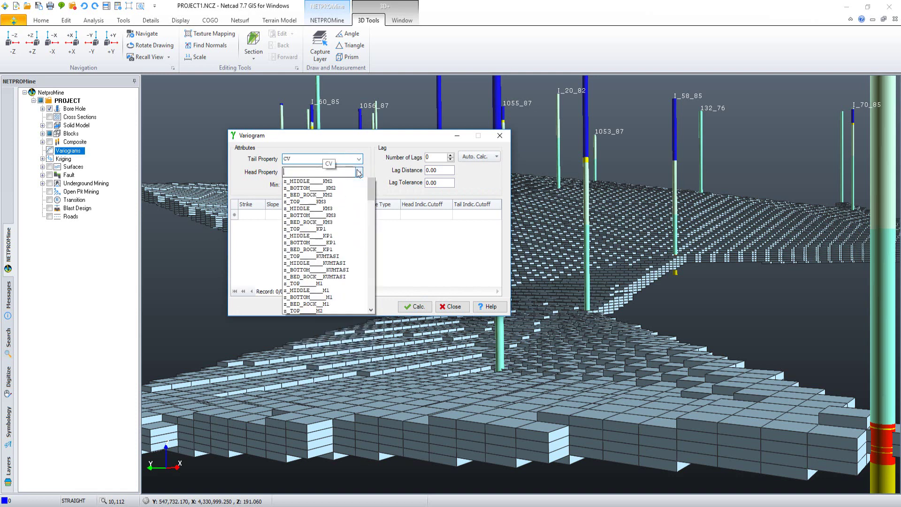
pyautogui.click(329, 182)
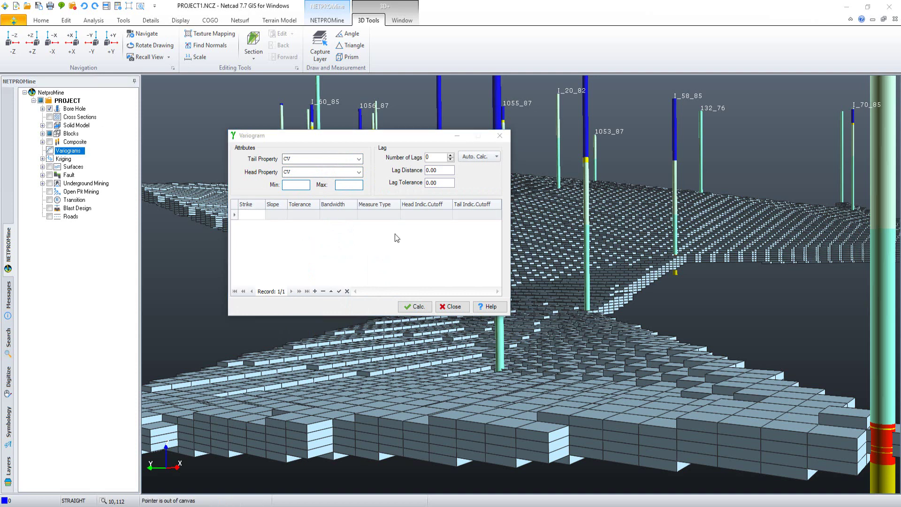
pyautogui.rightClick(309, 230)
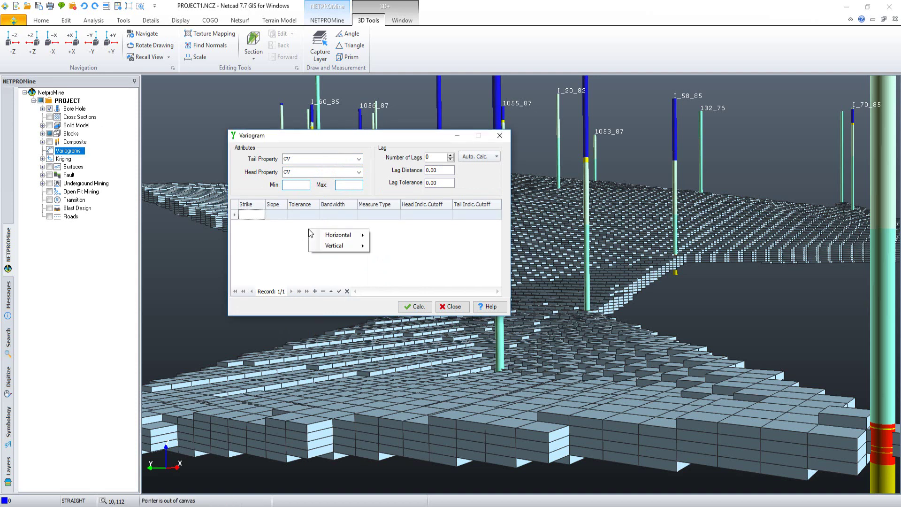
pyautogui.moveTo(335, 246)
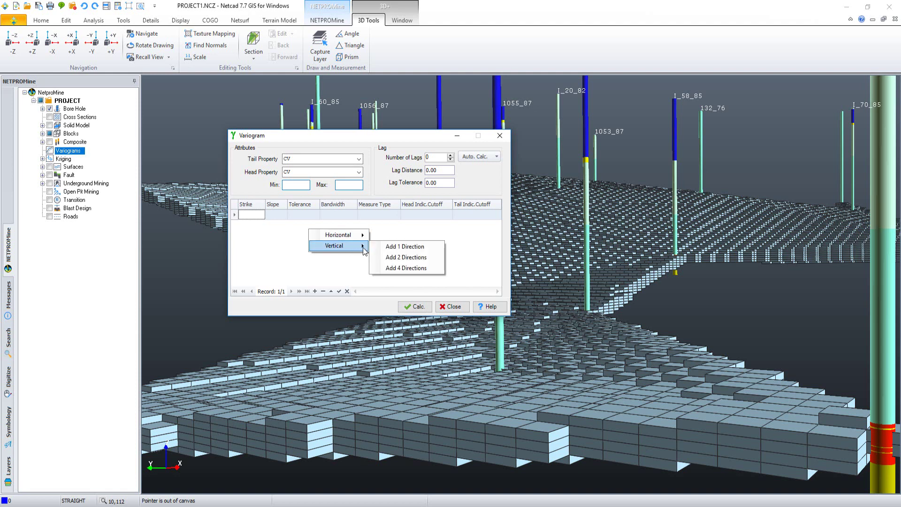
pyautogui.click(439, 247)
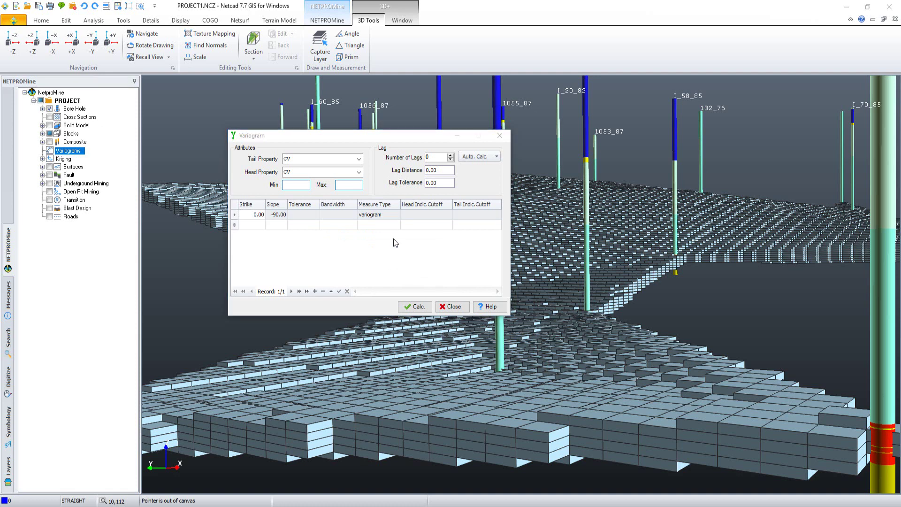
# Auto-calculate lags, set tolerance 4.00 and bandwidth 650, and calculate the variogram.
pyautogui.click(498, 156)
pyautogui.click(488, 180)
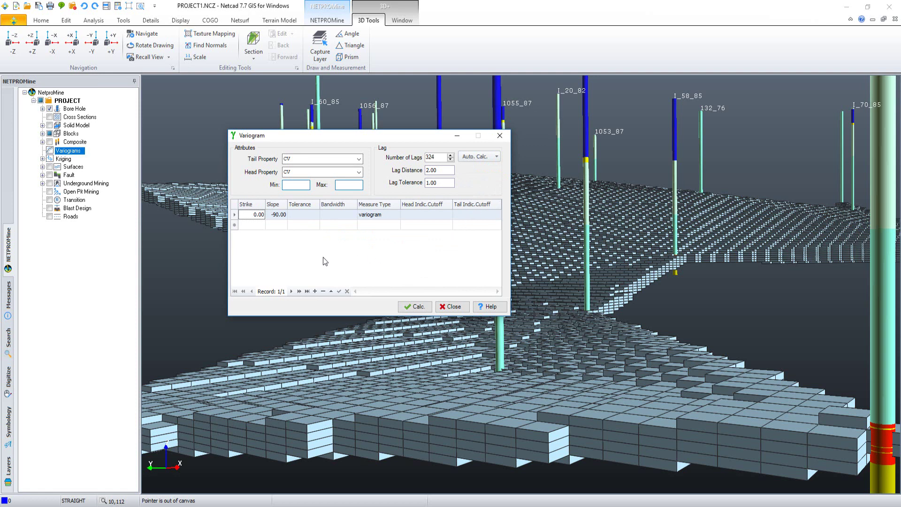
pyautogui.click(304, 215)
pyautogui.write('4')
pyautogui.click(346, 217)
pyautogui.write('65')
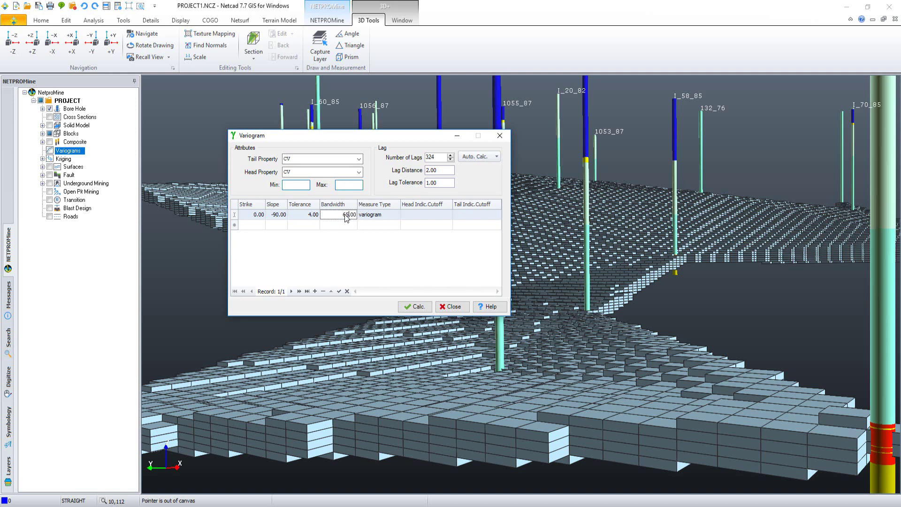
pyautogui.write('0')
pyautogui.click(424, 309)
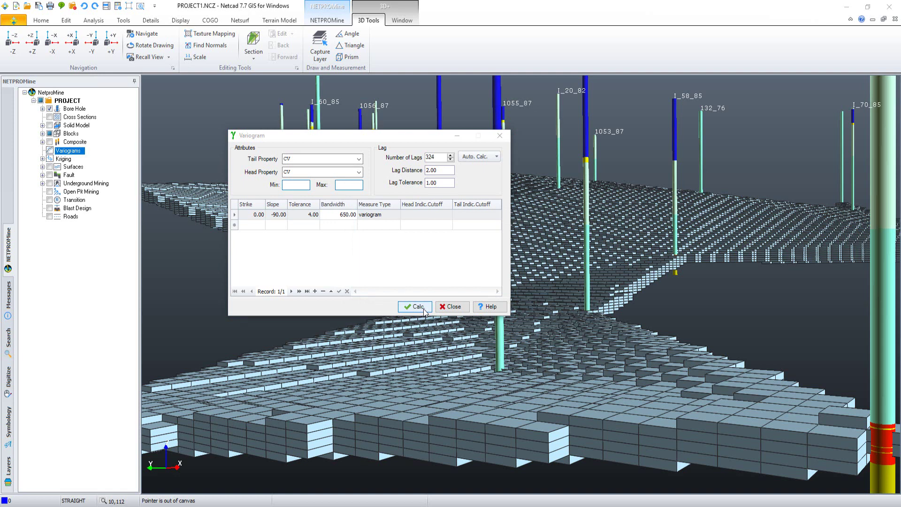
pyautogui.click(425, 309)
pyautogui.click(419, 308)
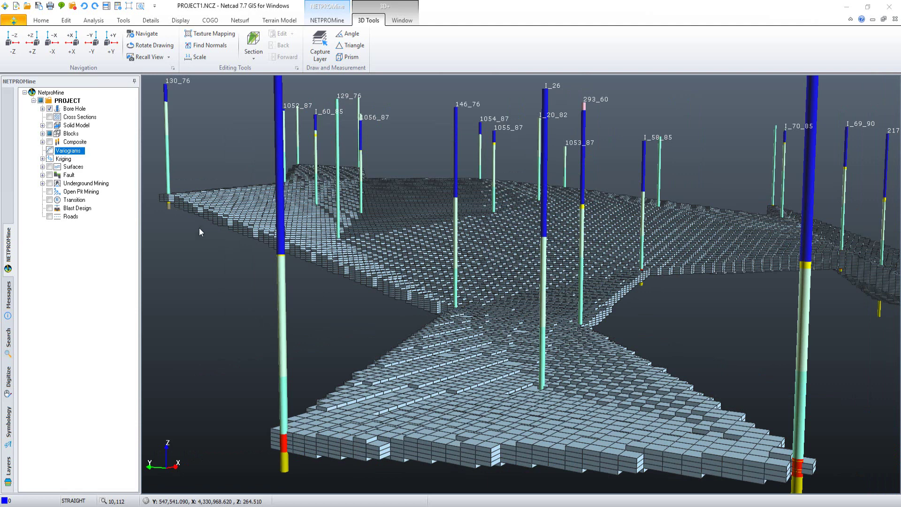
# Start a new variogram from the Variograms group and close its setup window.
pyautogui.rightClick(88, 151)
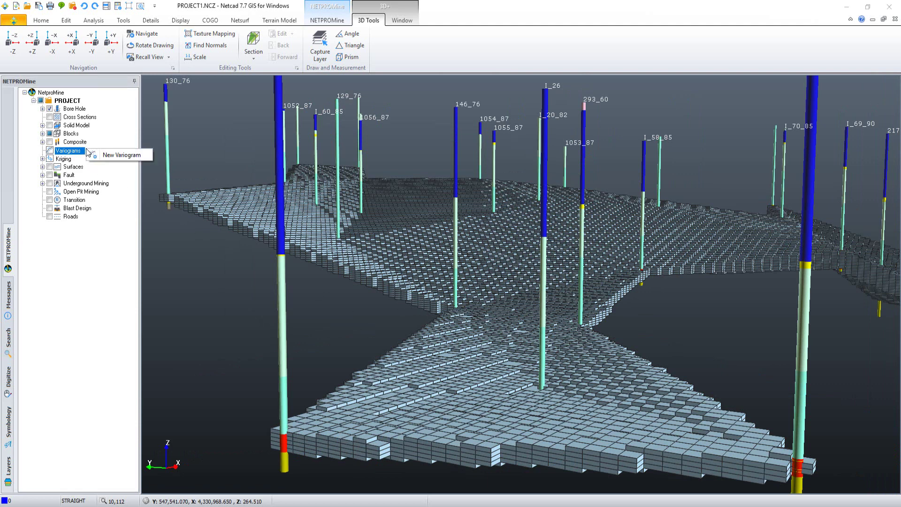
pyautogui.click(120, 155)
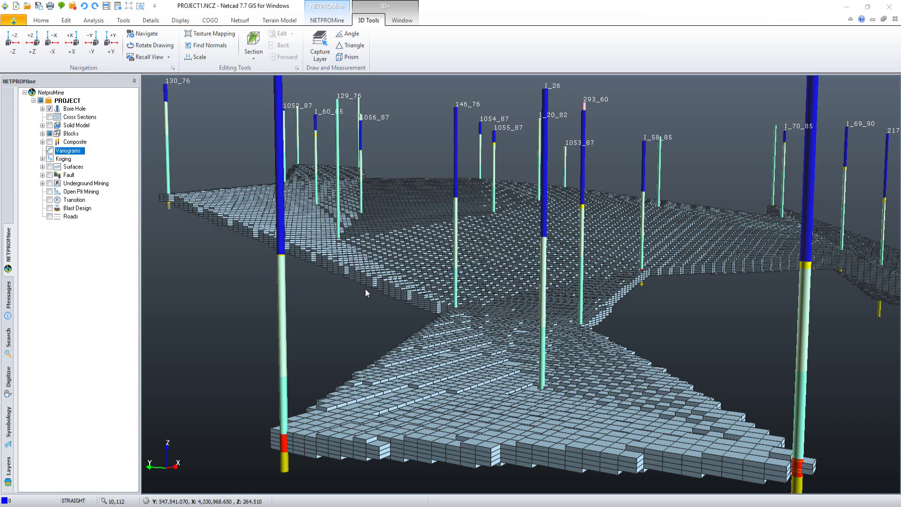
pyautogui.click(551, 140)
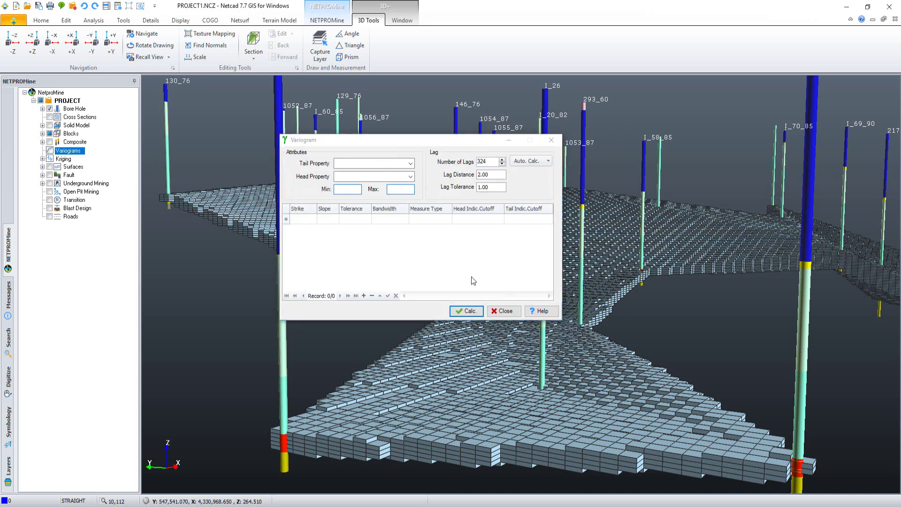
pyautogui.click(328, 23)
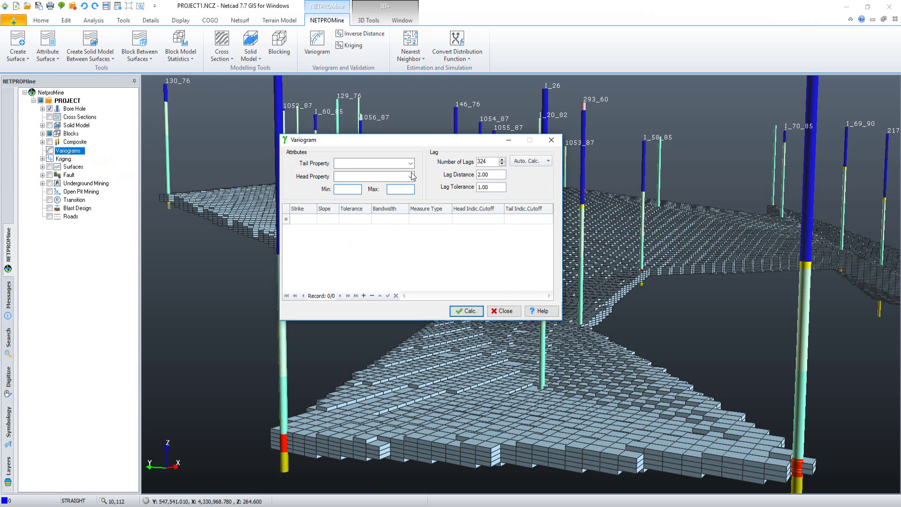
# Set CV as tail and head property and add one vertical direction.
pyautogui.click(411, 164)
pyautogui.click(406, 173)
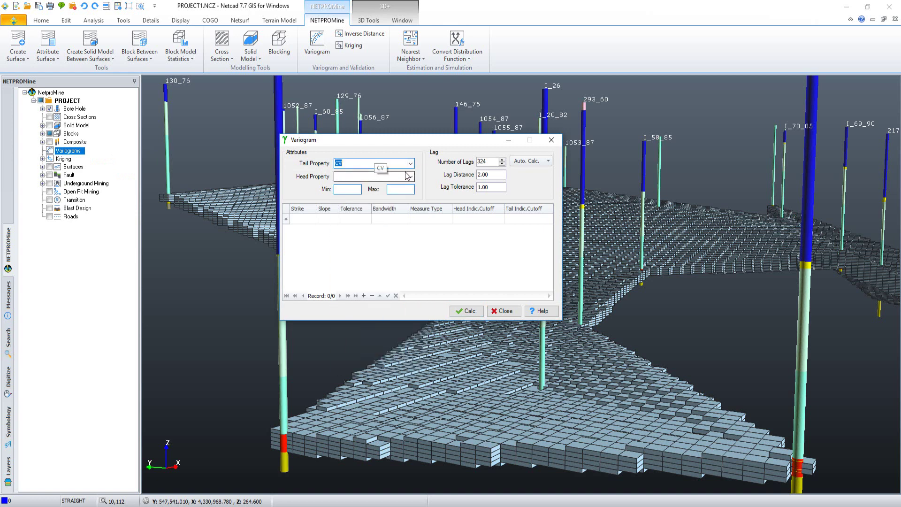
pyautogui.click(411, 177)
pyautogui.click(399, 187)
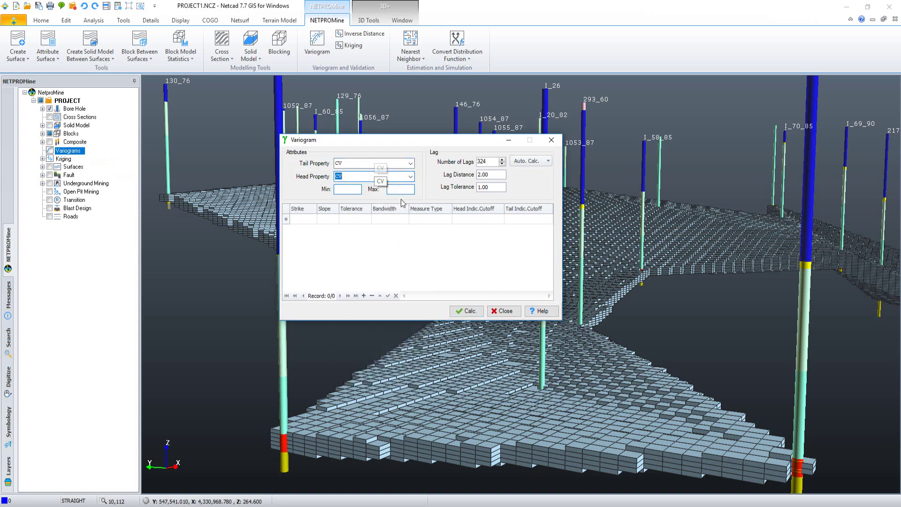
pyautogui.click(377, 261)
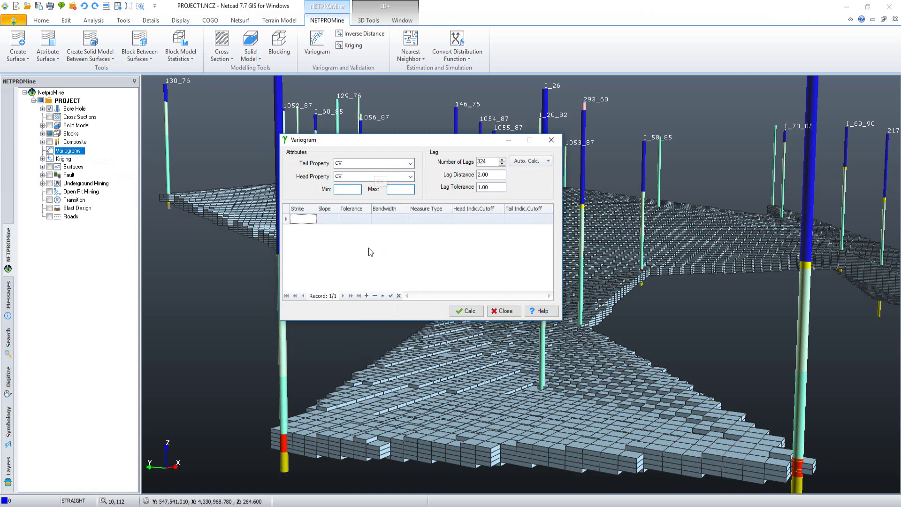
pyautogui.rightClick(368, 248)
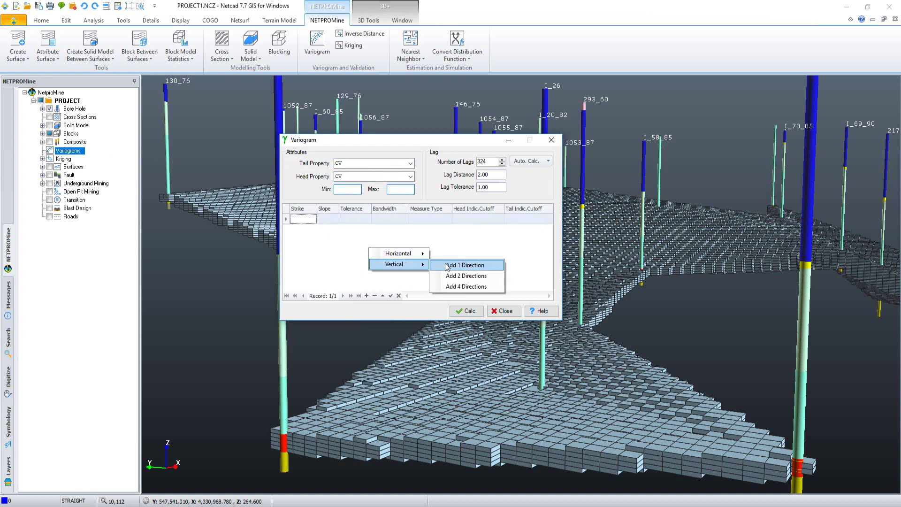
pyautogui.click(446, 264)
pyautogui.moveTo(525, 208)
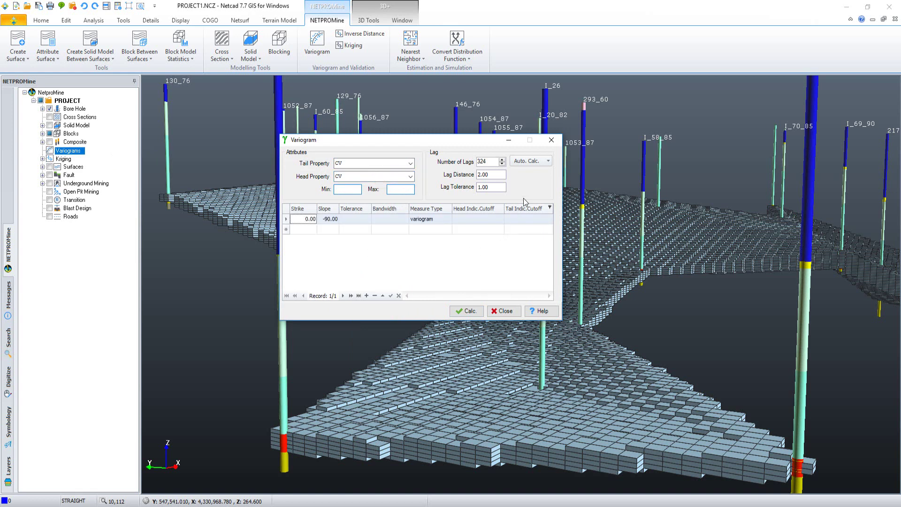
# Auto-calculate vertical lags and give the direction tolerance 4 and bandwidth 650.
pyautogui.click(549, 161)
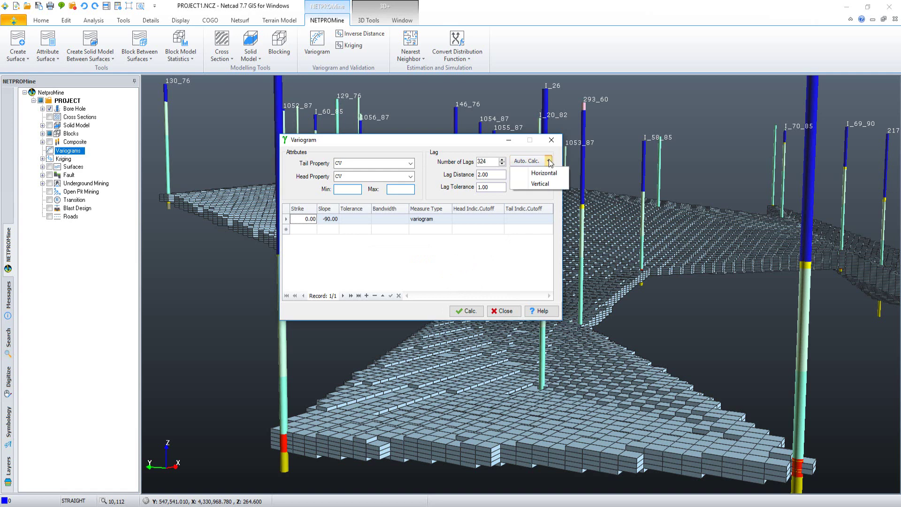
pyautogui.click(541, 184)
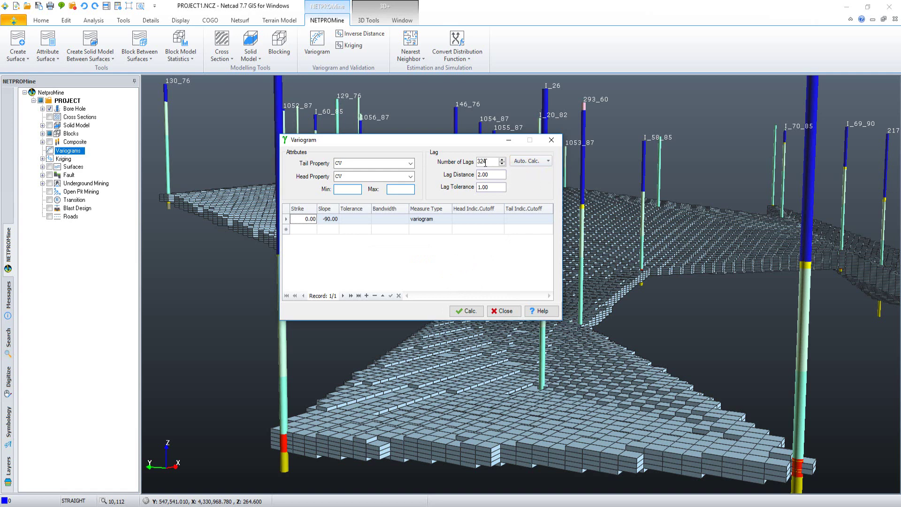
pyautogui.click(481, 187)
pyautogui.click(356, 220)
pyautogui.write('4')
pyautogui.click(388, 220)
pyautogui.write('65')
pyautogui.write('00')
pyautogui.press('Return')
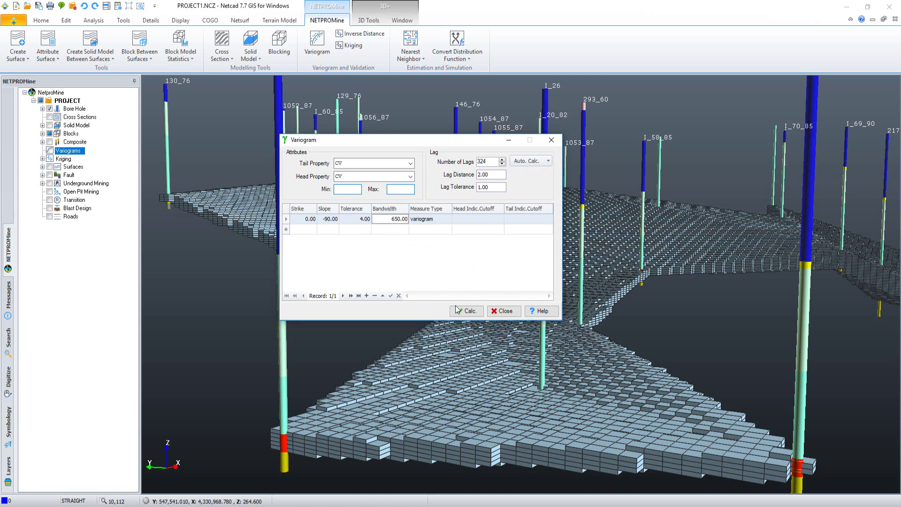
# Calculate the vertical CV variogram and set the model's nugget effect to 200,000.
pyautogui.click(464, 310)
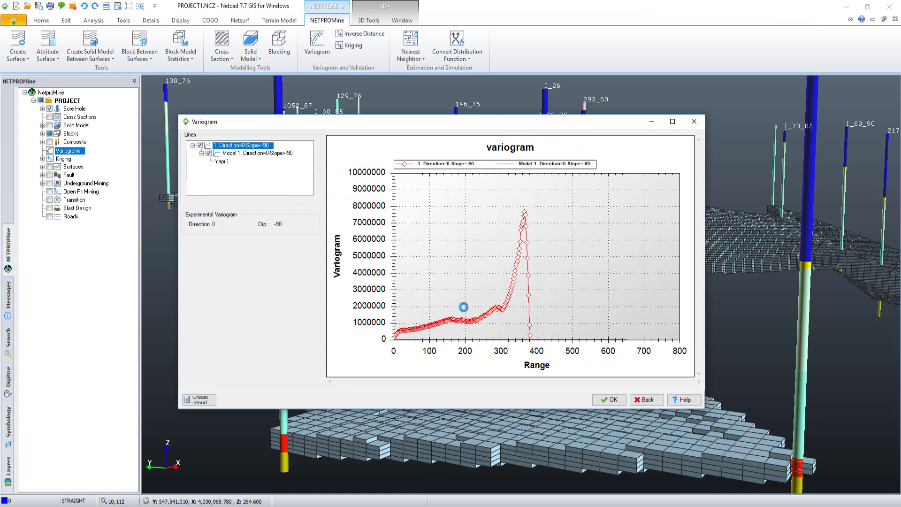
pyautogui.click(234, 154)
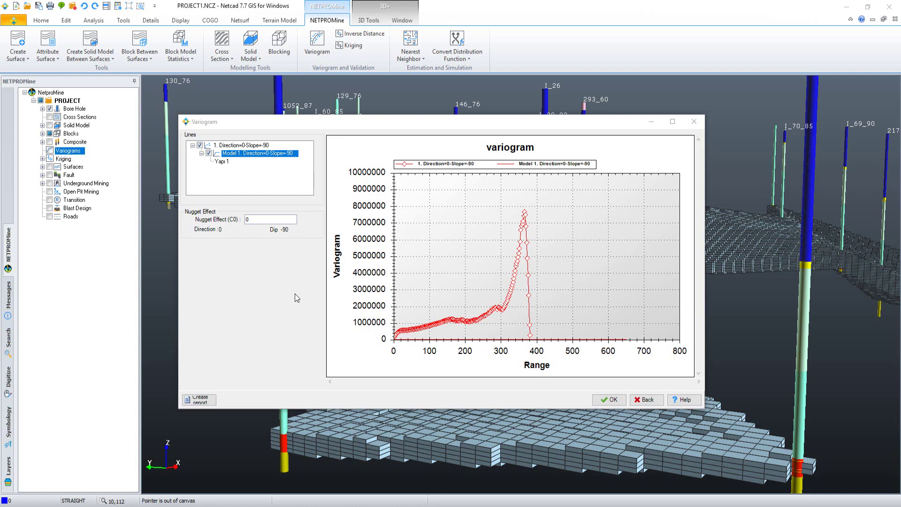
pyautogui.click(269, 218)
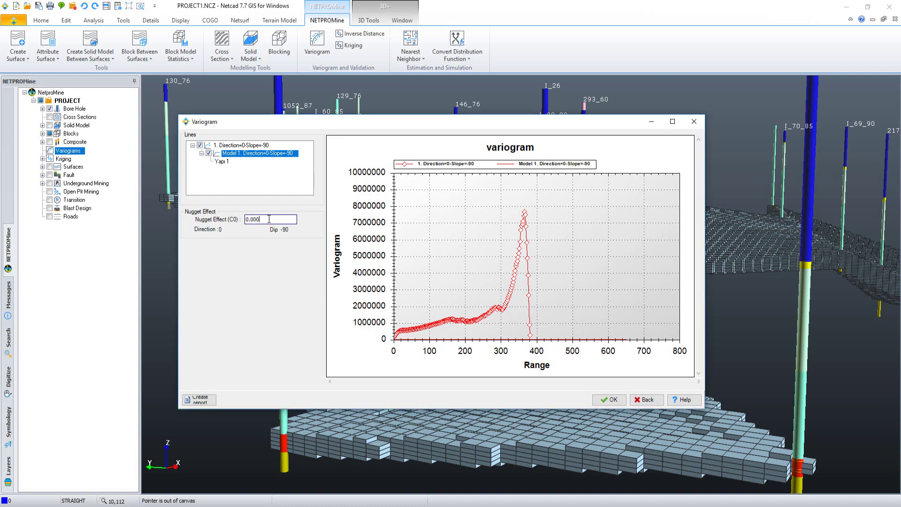
pyautogui.doubleClick(269, 218)
pyautogui.write('20')
pyautogui.write('0,000')
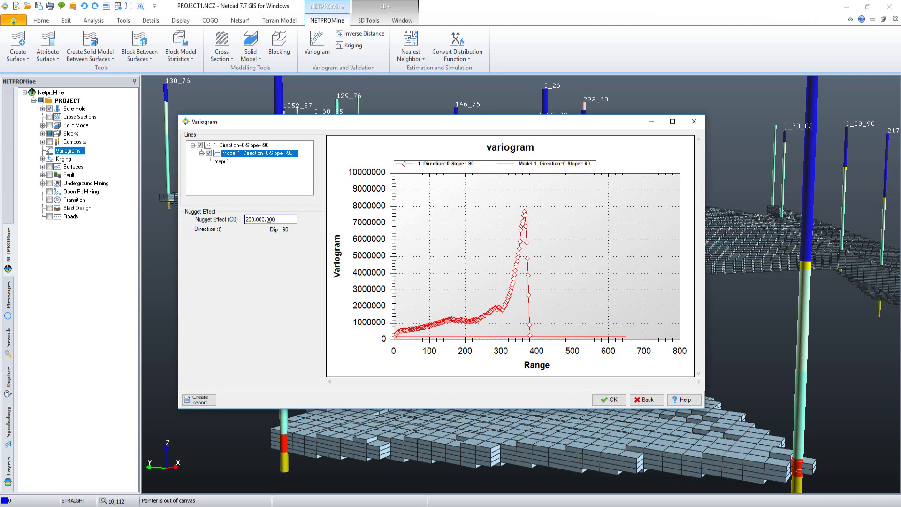
pyautogui.click(531, 267)
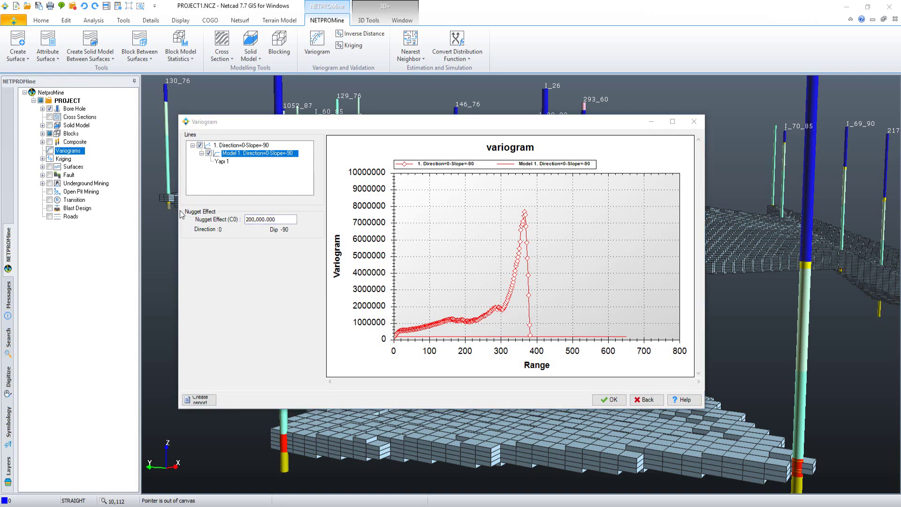
pyautogui.click(221, 161)
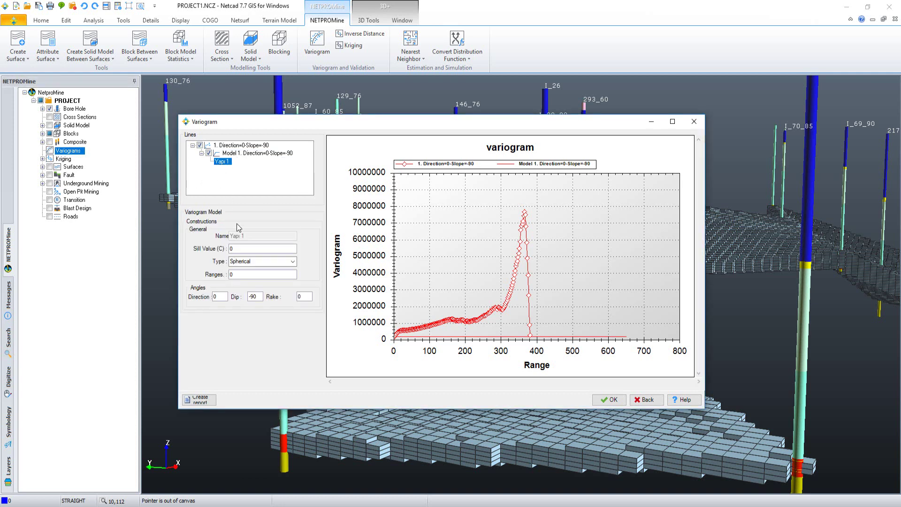
# Make Yapı 1 Gaussian, fit it to sill about 980,282 and range 232, and accept.
pyautogui.click(243, 248)
pyautogui.write('.000')
pyautogui.doubleClick(242, 249)
pyautogui.write('0000')
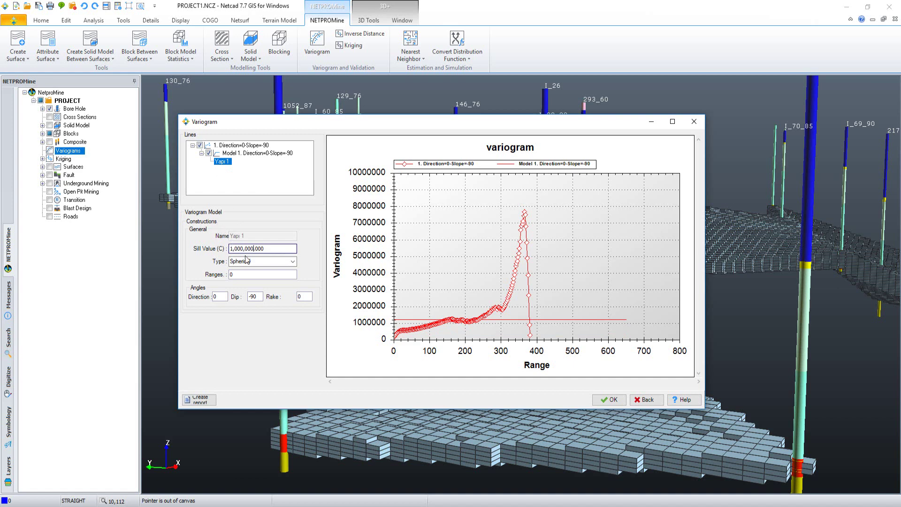
pyautogui.click(293, 261)
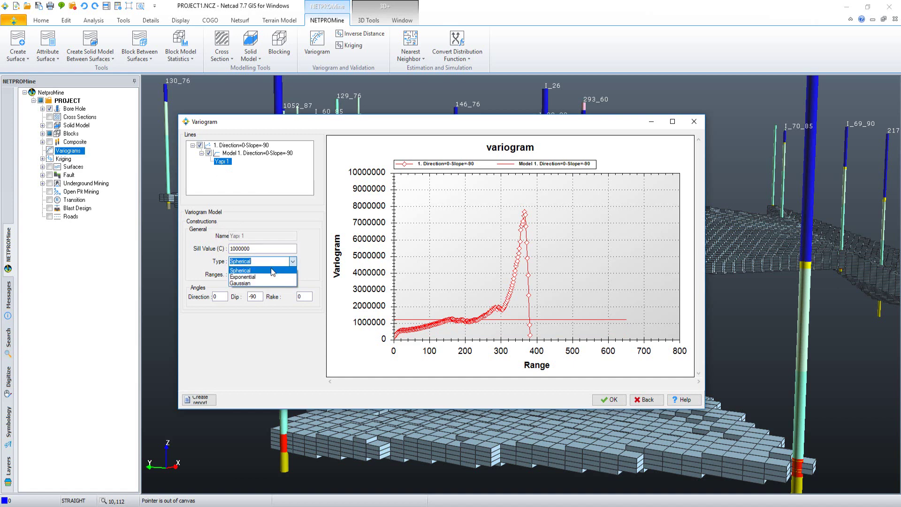
pyautogui.click(245, 276)
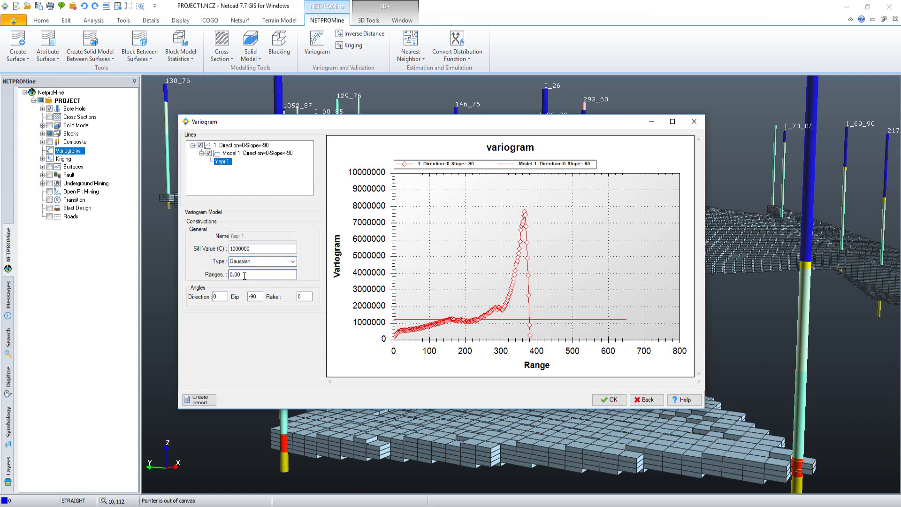
pyautogui.doubleClick(245, 276)
pyautogui.write('100.00')
pyautogui.moveTo(407, 344); pyautogui.dragTo(526, 324)
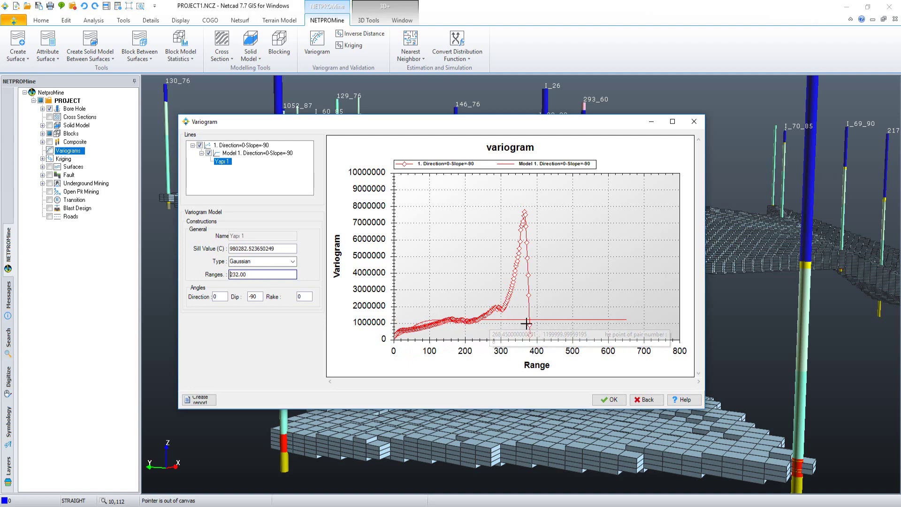
pyautogui.click(612, 399)
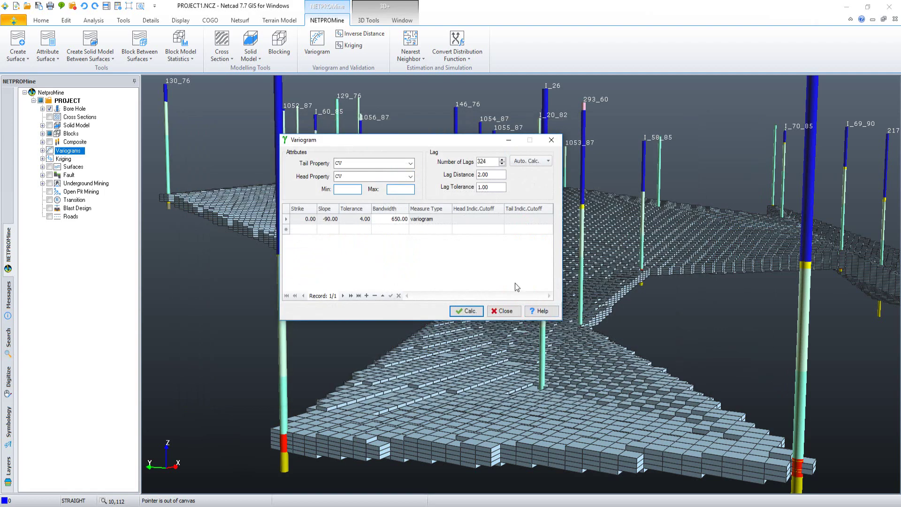
# Close the setup window and expand the saved variogram's direction and model down to Yapı 1.
pyautogui.click(508, 311)
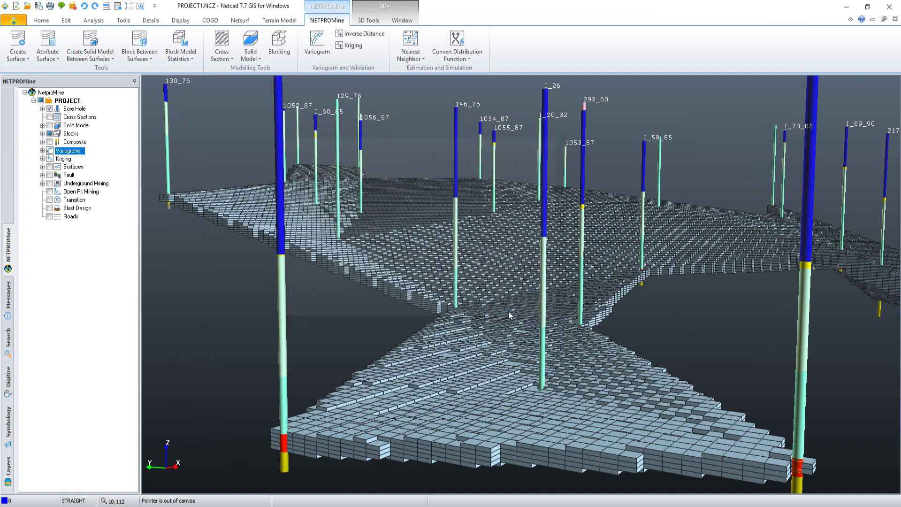
pyautogui.click(42, 151)
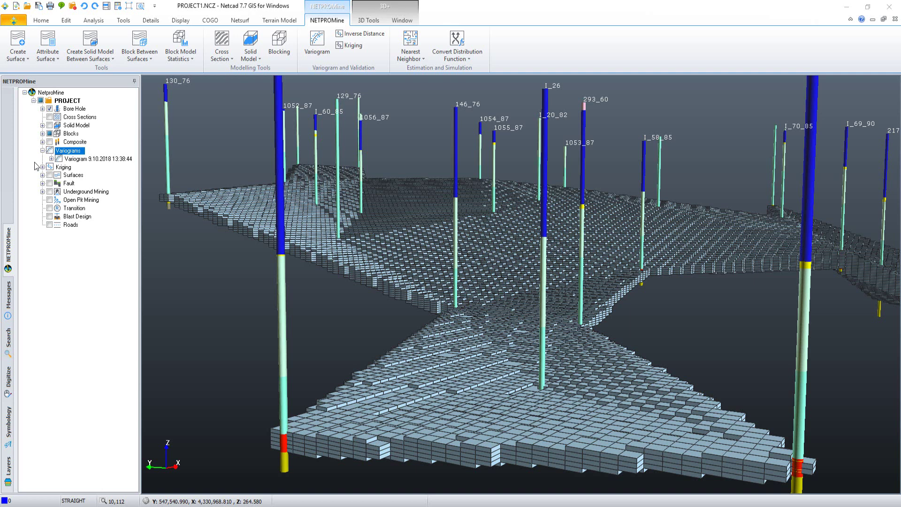
pyautogui.doubleClick(55, 159)
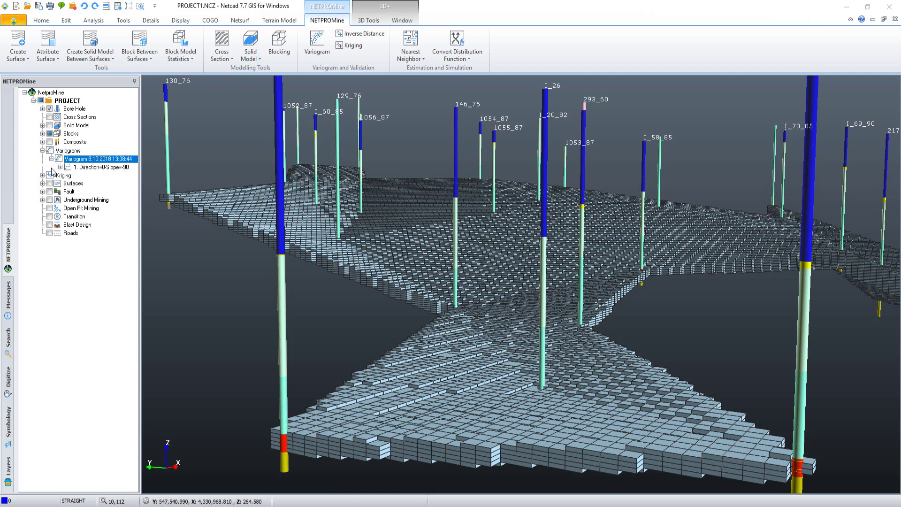
pyautogui.doubleClick(68, 167)
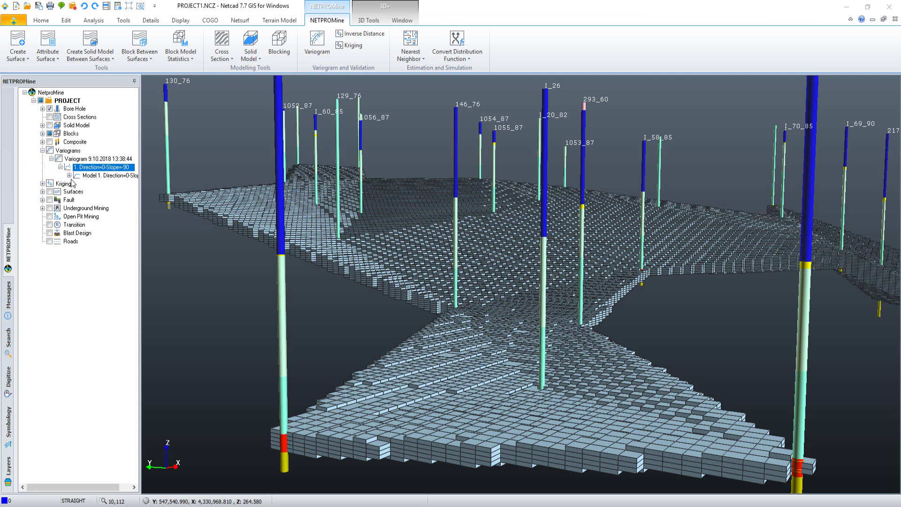
pyautogui.doubleClick(75, 176)
pyautogui.write('Duşey_')
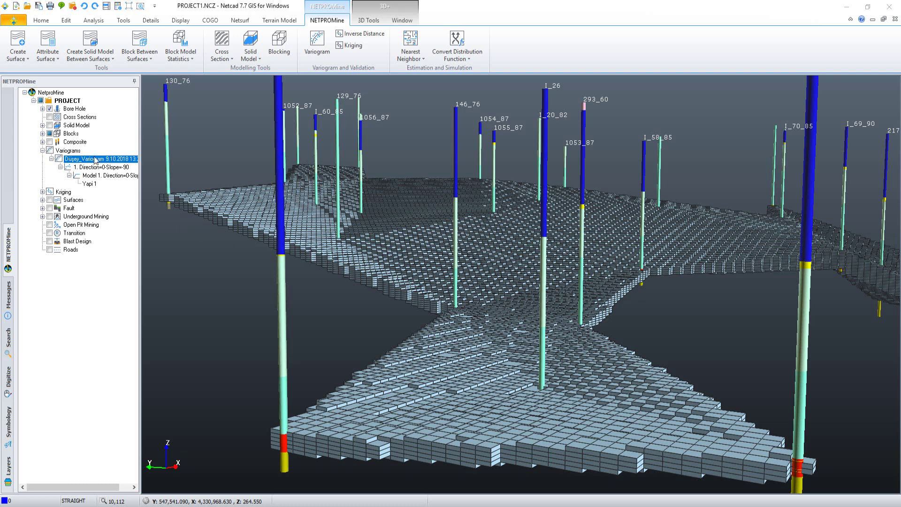
# Create a new variogram from the Variograms group's context menu.
pyautogui.rightClick(88, 150)
pyautogui.click(115, 160)
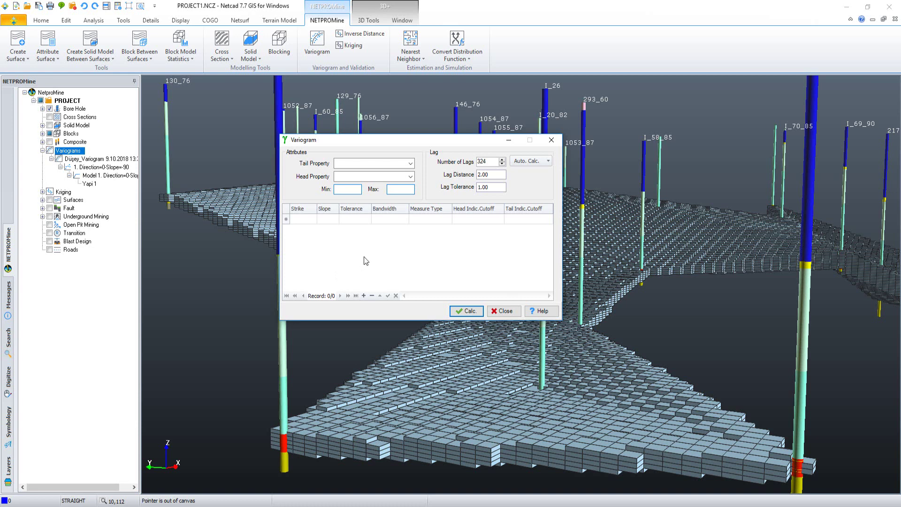
# Set both the tail and head properties to CV.
pyautogui.click(411, 164)
pyautogui.click(339, 172)
pyautogui.click(410, 176)
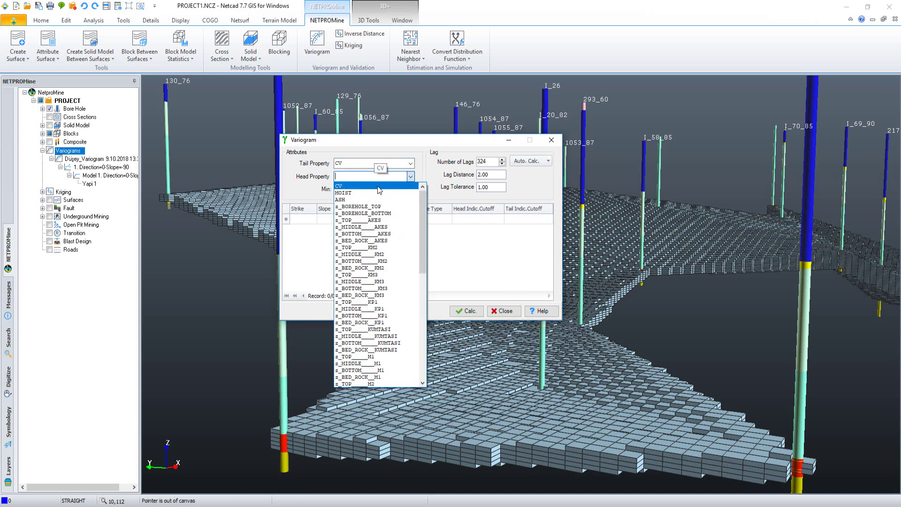
pyautogui.click(340, 186)
# Add four horizontal directions (0, 45, 90, 135) and auto-calculate 18 lags of 240.
pyautogui.rightClick(348, 250)
pyautogui.moveTo(377, 255)
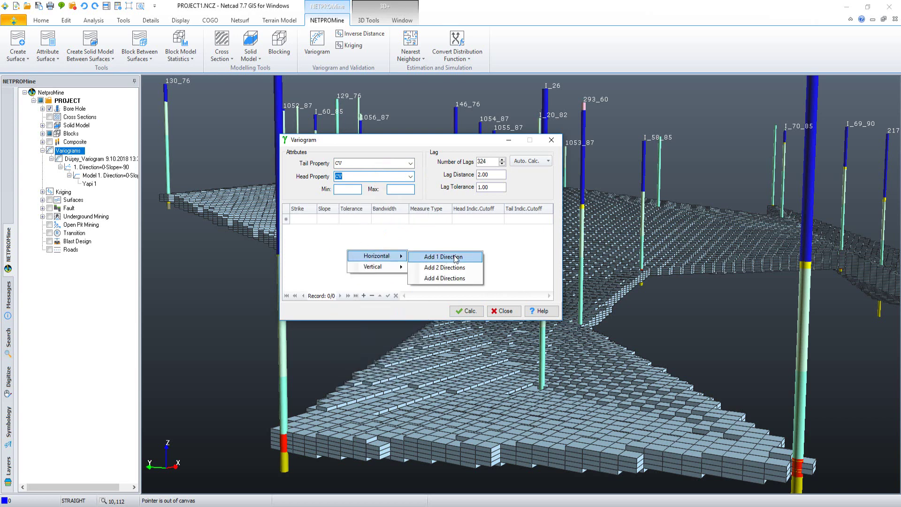
pyautogui.click(451, 278)
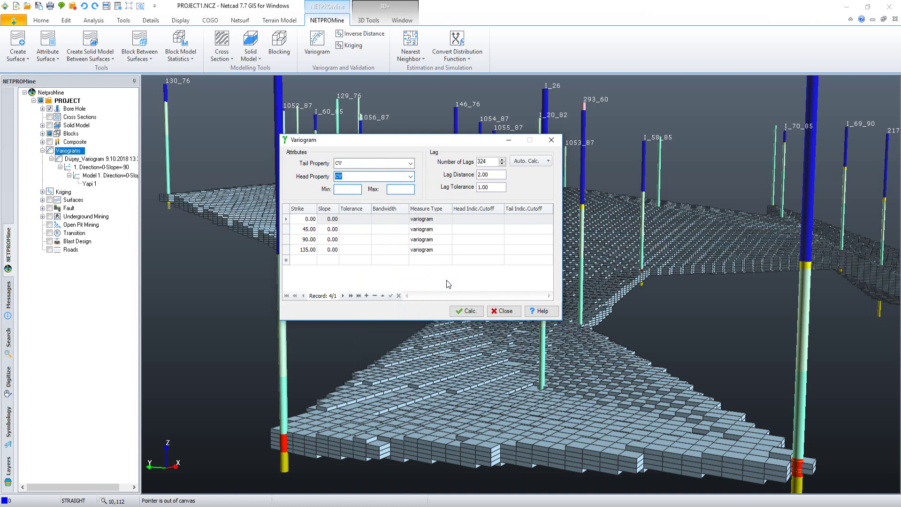
pyautogui.click(547, 161)
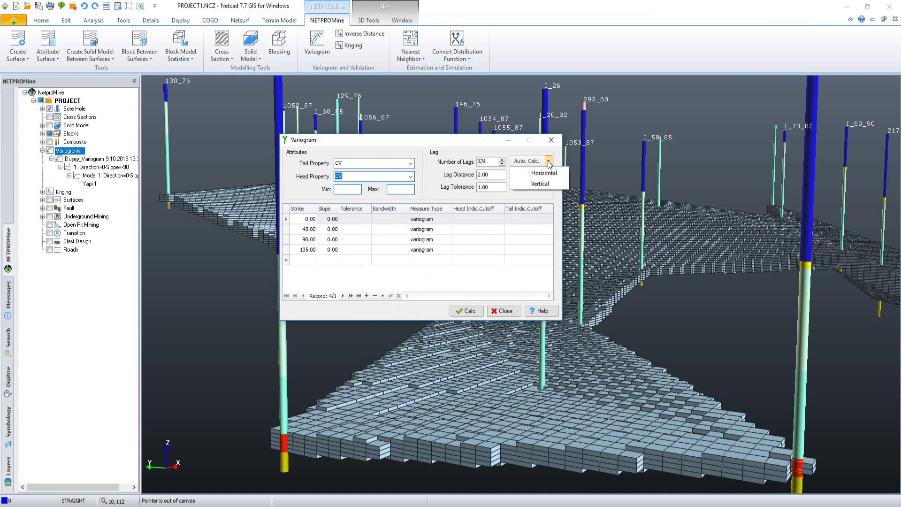
pyautogui.click(539, 175)
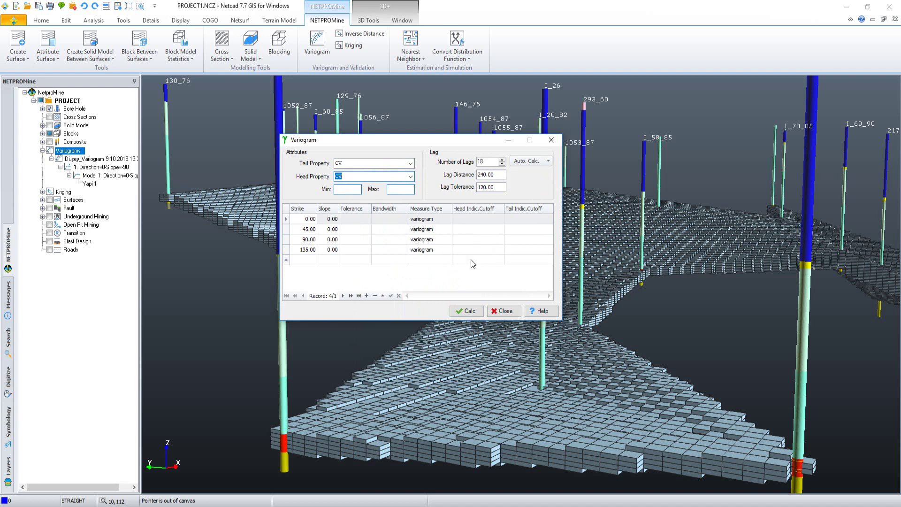
pyautogui.click(360, 220)
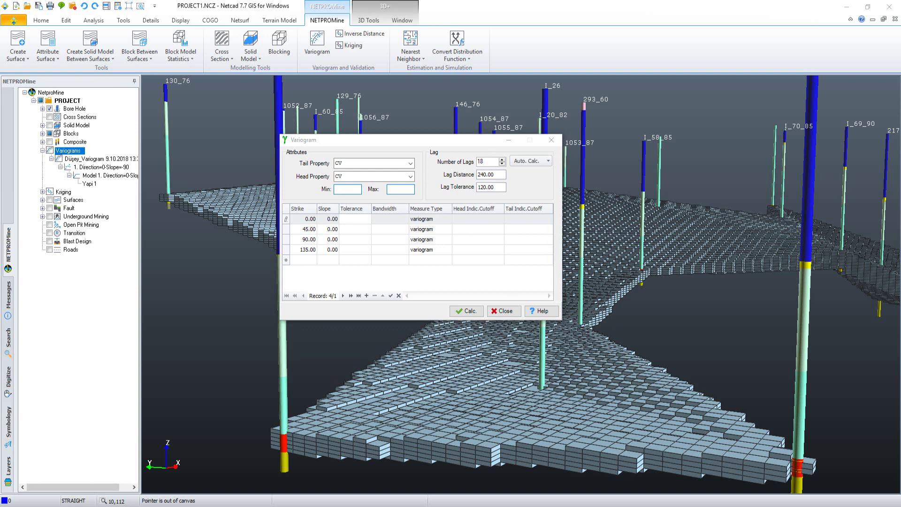
# Set angular tolerance 23 on all four direction rows and clear the extra row's tolerance.
pyautogui.click(352, 219)
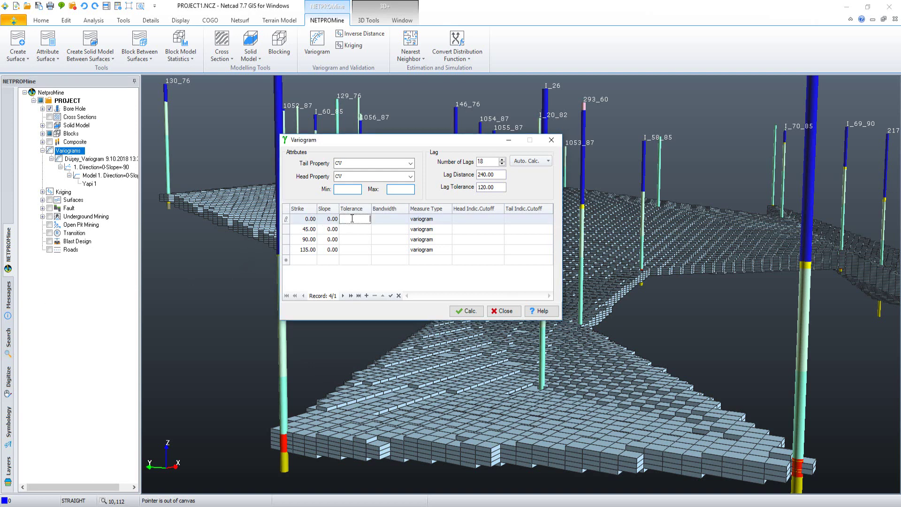
pyautogui.write('23')
pyautogui.click(354, 228)
pyautogui.write('23')
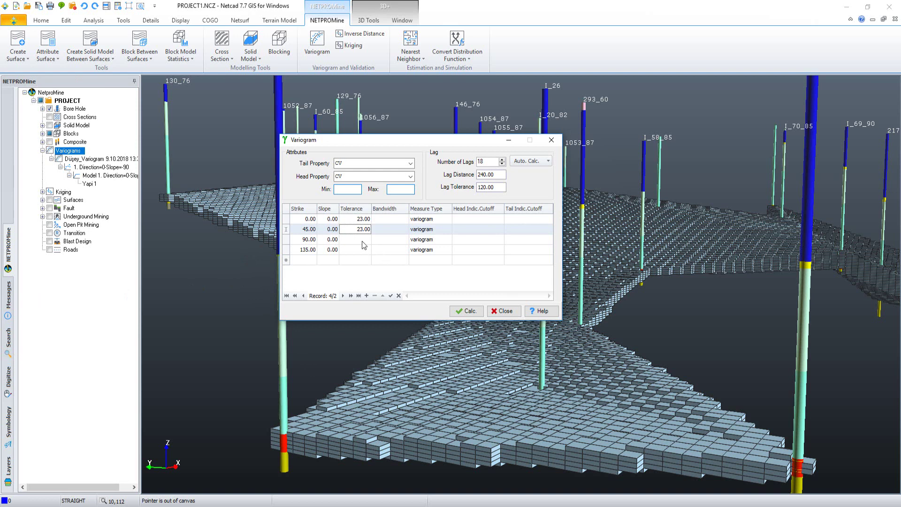
pyautogui.click(362, 239)
pyautogui.write('23')
pyautogui.click(364, 249)
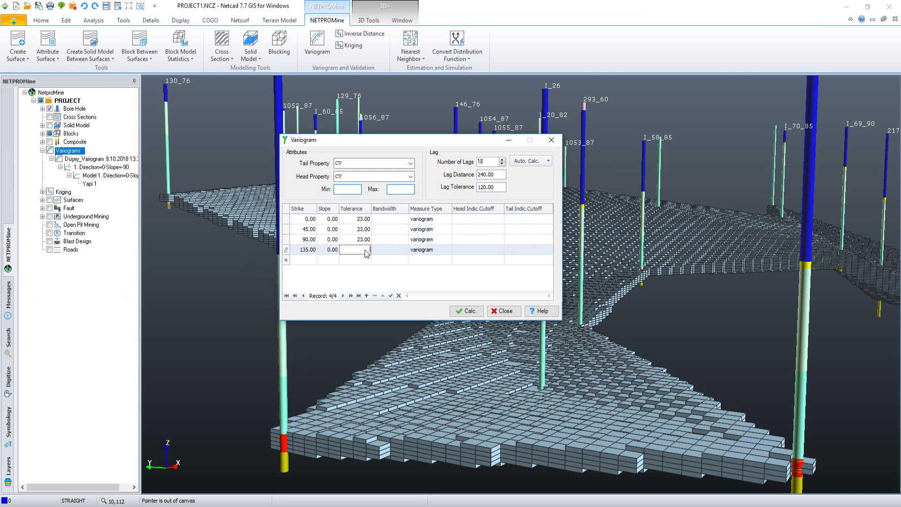
pyautogui.write('23')
pyautogui.click(365, 259)
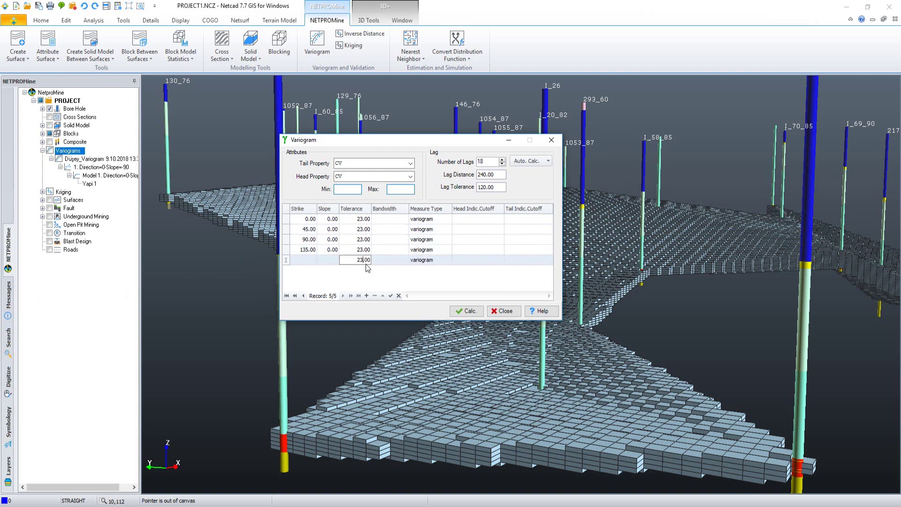
pyautogui.doubleClick(364, 260)
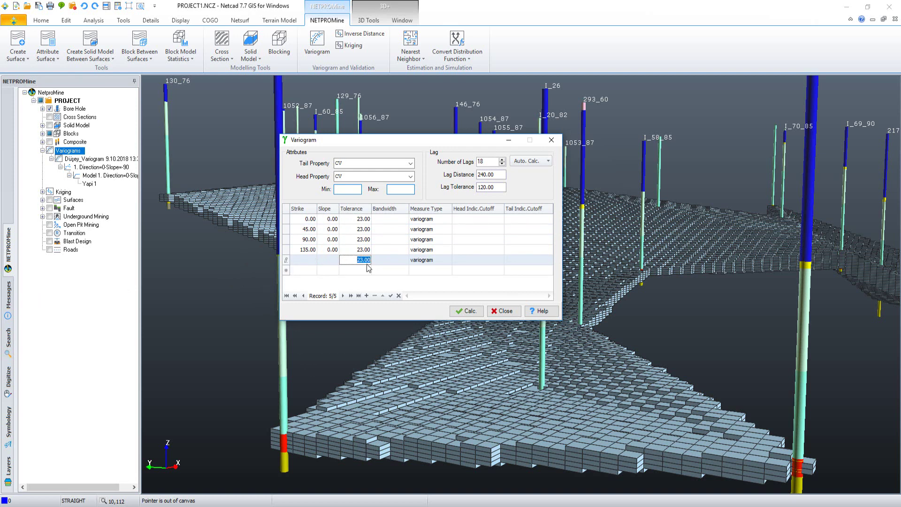
pyautogui.press('BackSpace')
# Enter bandwidth 1,500 for the 0°, 45°, 90° and 135° direction rows.
pyautogui.click(382, 223)
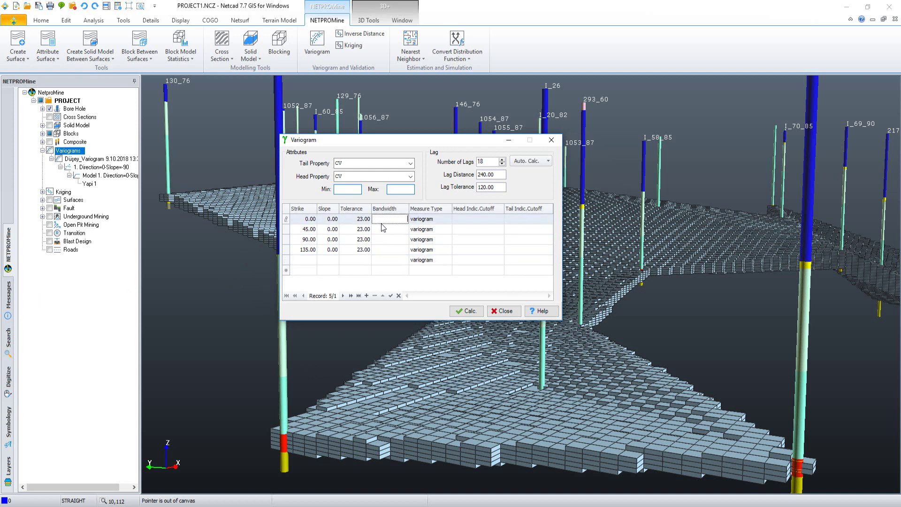
pyautogui.write('1500')
pyautogui.click(385, 232)
pyautogui.write('1,500')
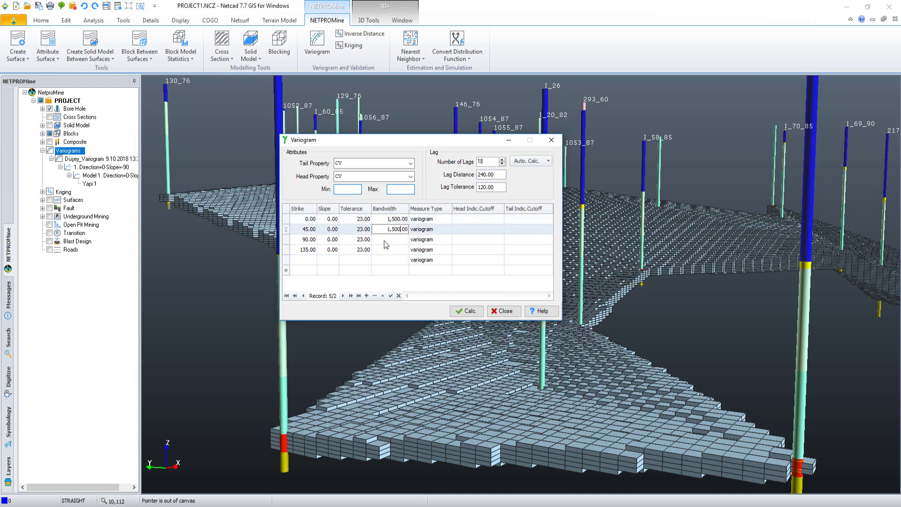
pyautogui.click(384, 240)
pyautogui.write('00')
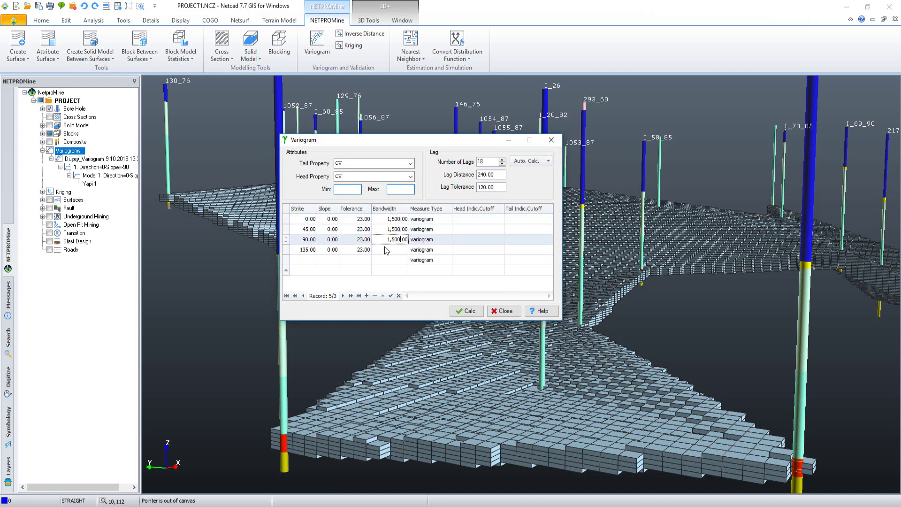
pyautogui.click(385, 249)
pyautogui.write('1,500')
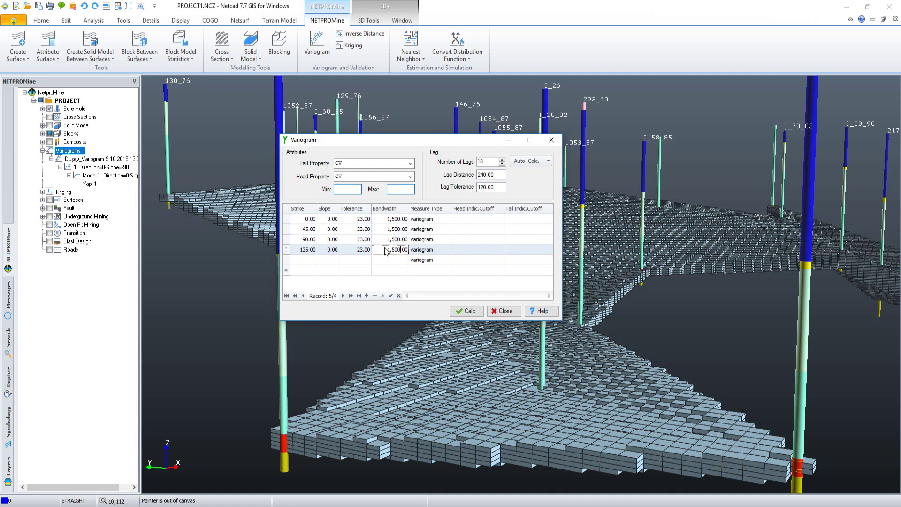
pyautogui.click(451, 251)
# Calculate the CV variogram, dismissing the incomplete-direction error, to plot curves for all four strikes.
pyautogui.click(475, 312)
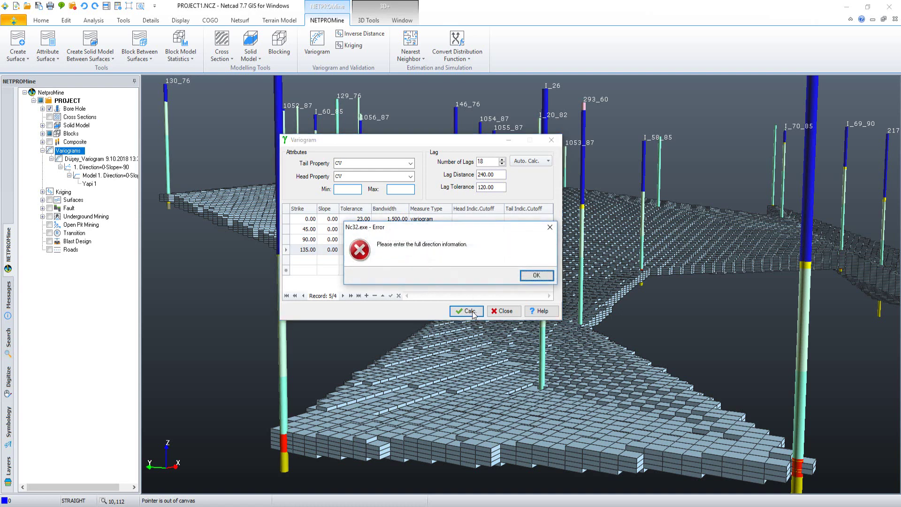
pyautogui.click(533, 275)
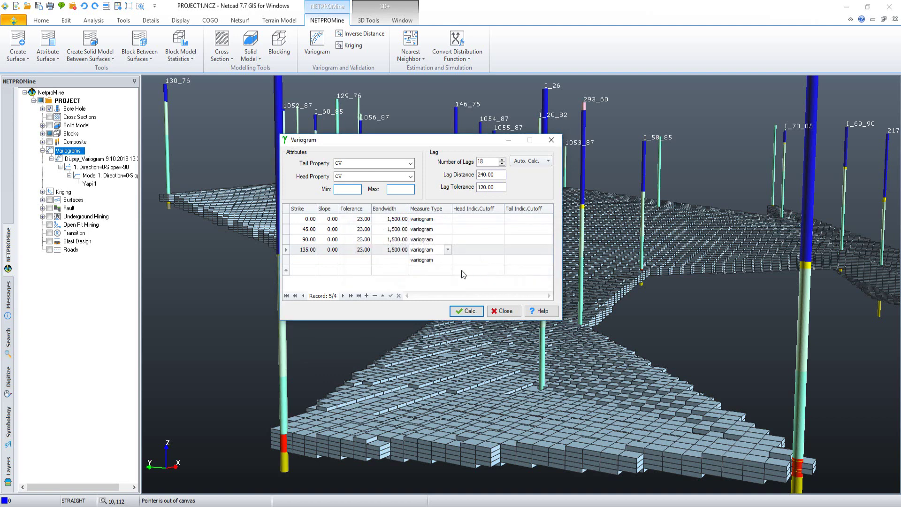
pyautogui.click(435, 262)
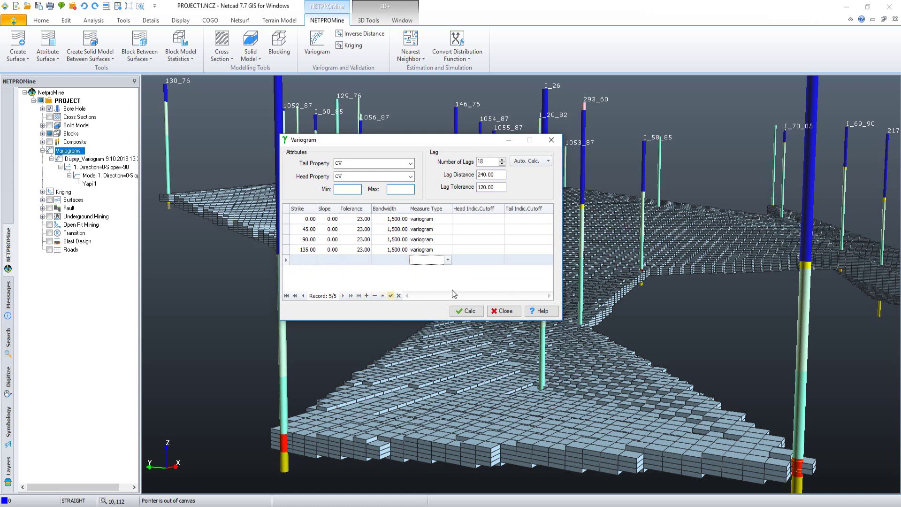
pyautogui.click(470, 311)
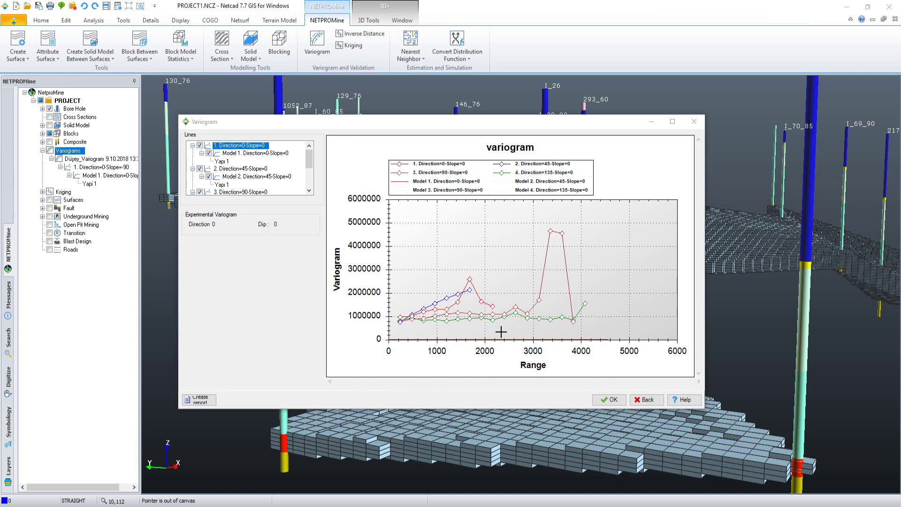
# Hide the 45°, 90° and 135° curves, leaving the 0° direction and its model selected.
pyautogui.press('Down')
pyautogui.press('Down')
pyautogui.press('Down')
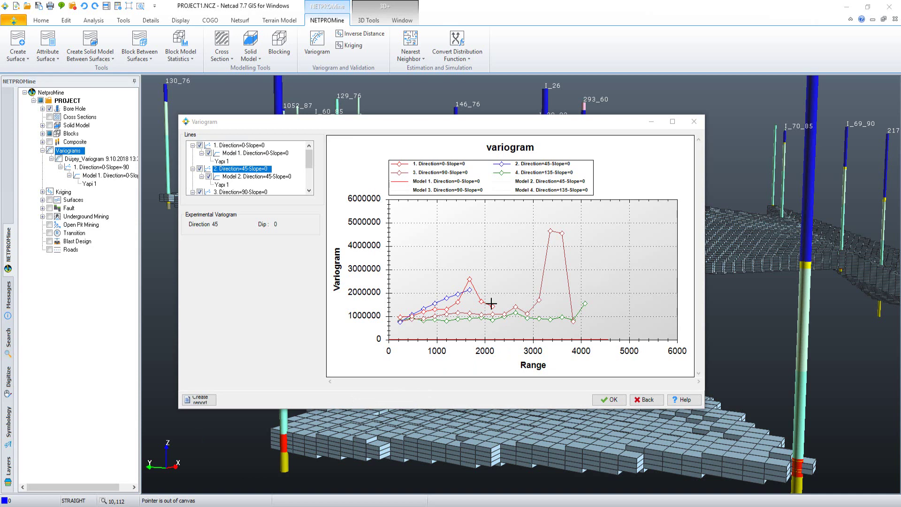
pyautogui.click(200, 168)
pyautogui.click(200, 192)
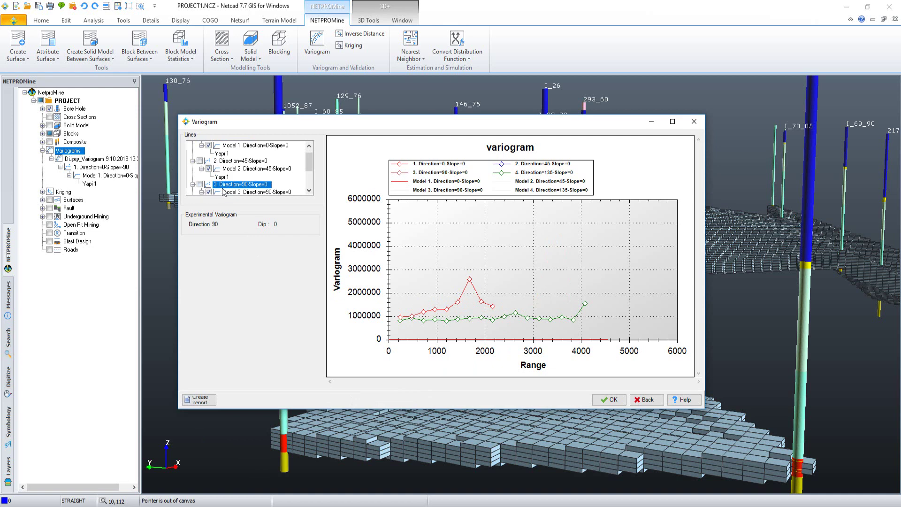
pyautogui.click(309, 190)
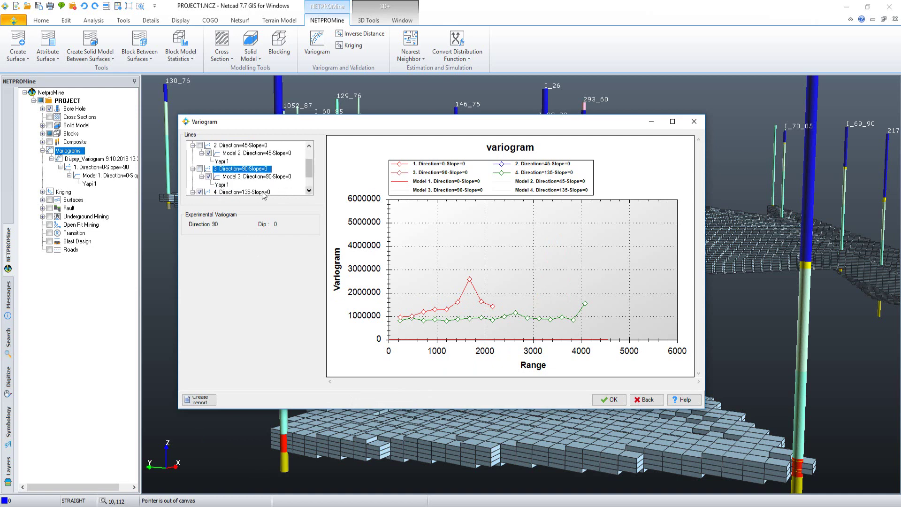
pyautogui.click(200, 192)
pyautogui.scroll(1, 282, 180)
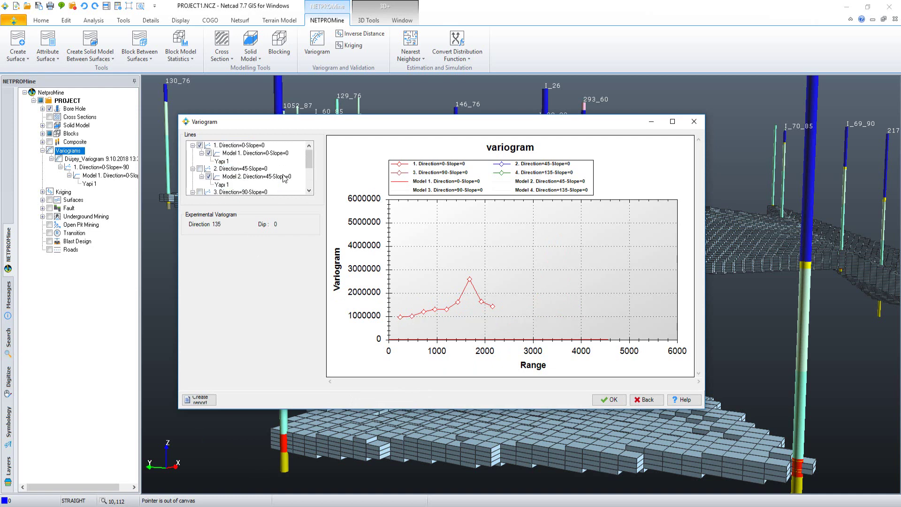
pyautogui.click(241, 147)
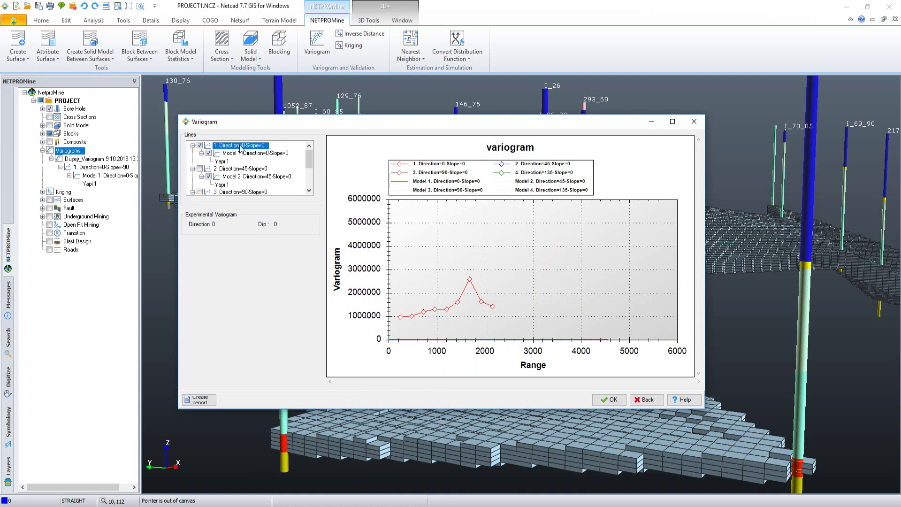
pyautogui.click(241, 153)
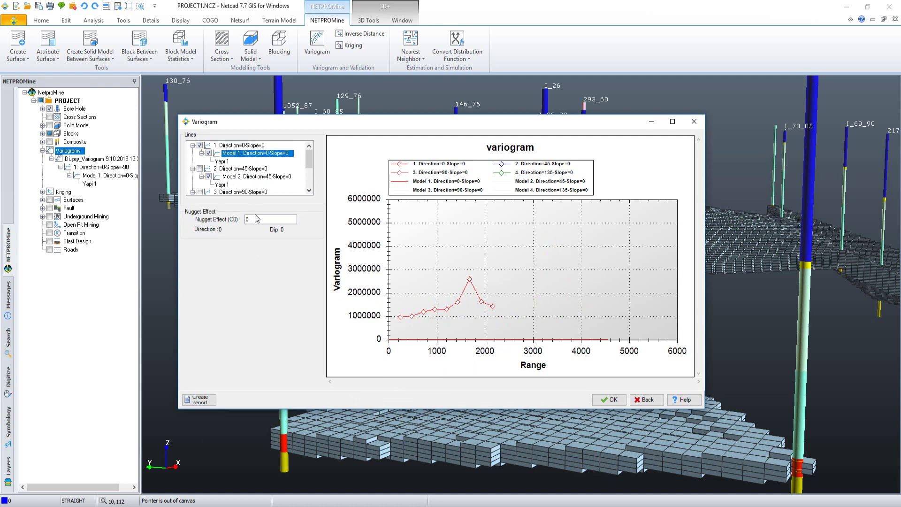
# Enter a nugget effect (C0) for the 0° model and apply it.
pyautogui.click(257, 219)
pyautogui.write('.050')
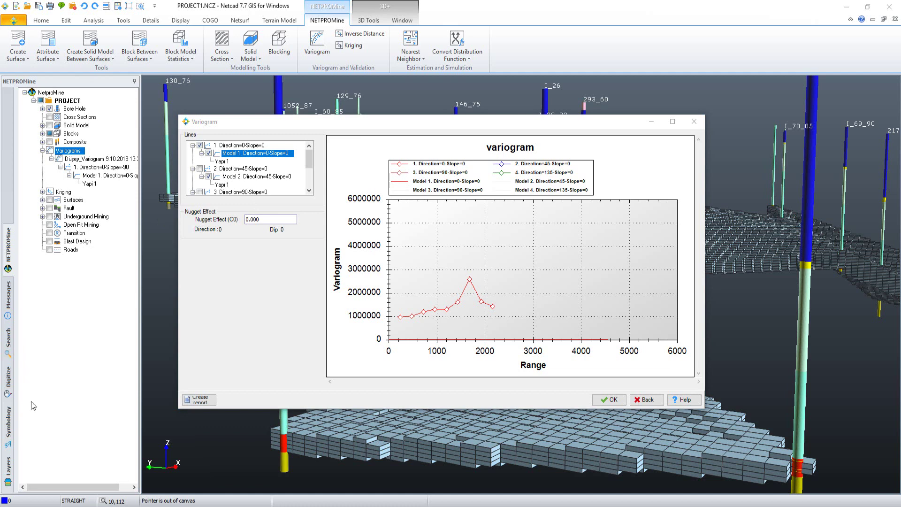
pyautogui.click(269, 220)
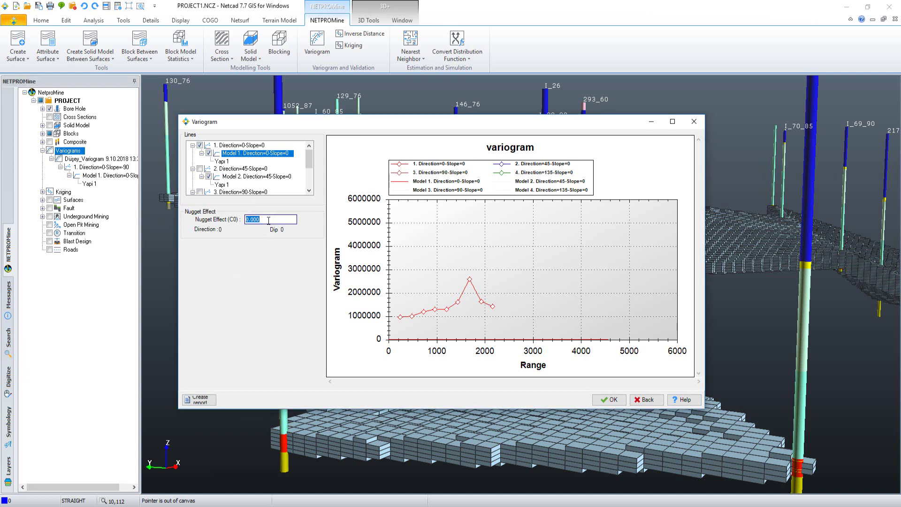
pyautogui.write('1,000,000,00')
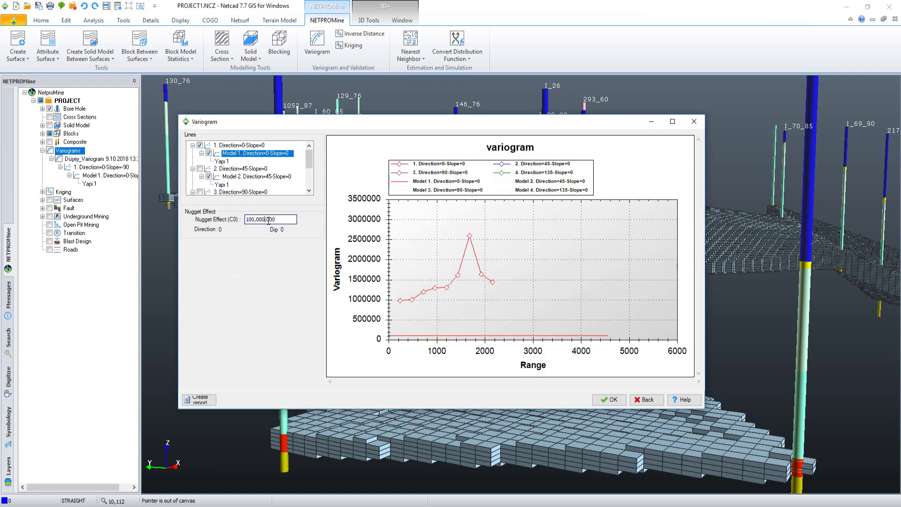
pyautogui.write('0')
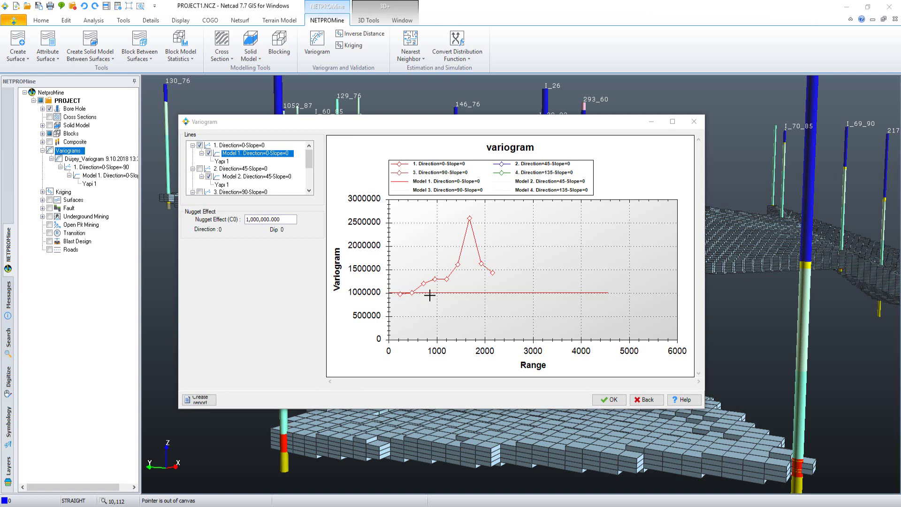
pyautogui.click(452, 278)
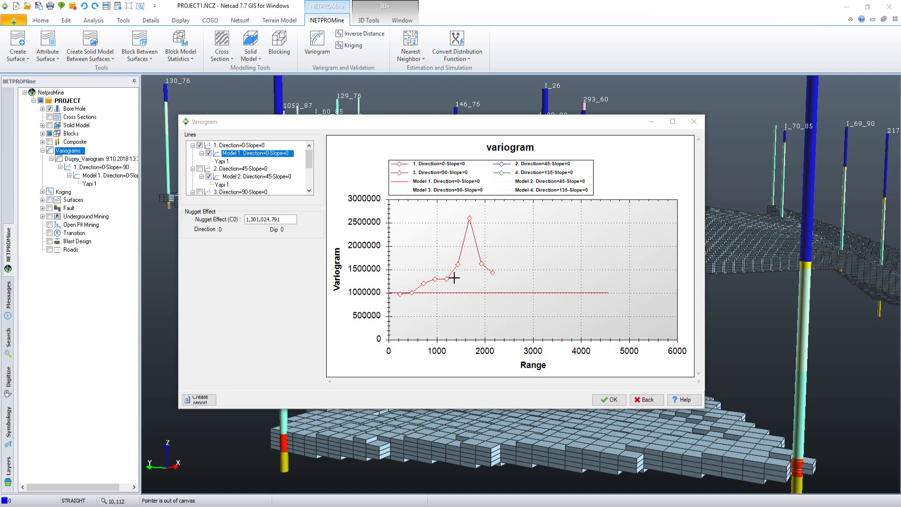
# Give the first structure sill 300,000, range 1000 and a Gaussian model type.
pyautogui.click(222, 161)
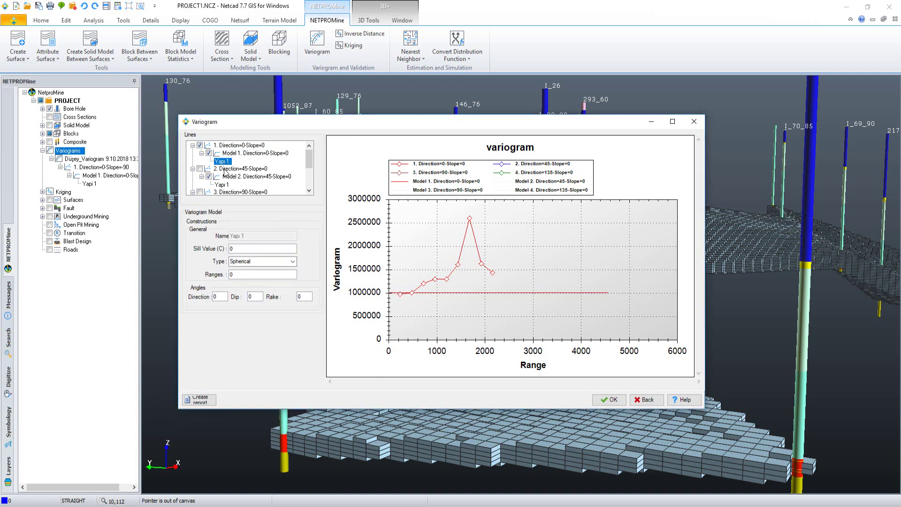
pyautogui.click(246, 247)
pyautogui.write('300,000')
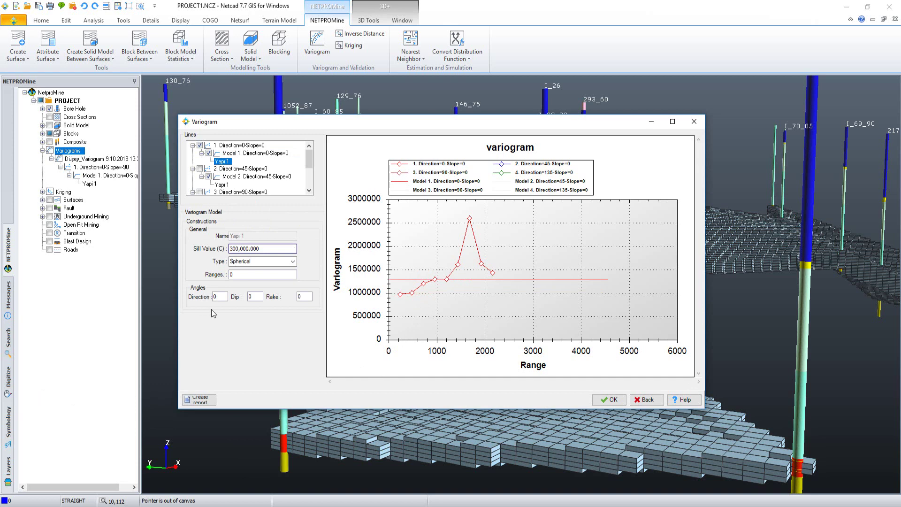
pyautogui.click(252, 274)
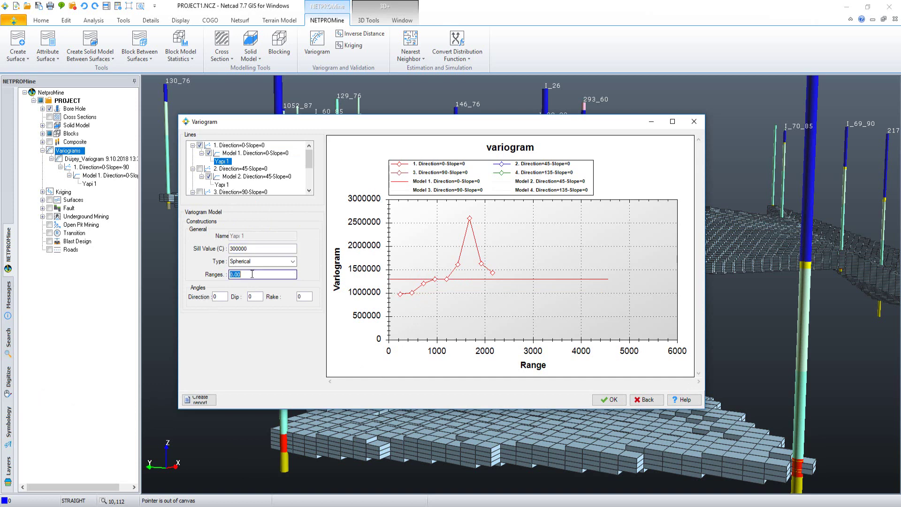
pyautogui.write('1000')
pyautogui.click(292, 261)
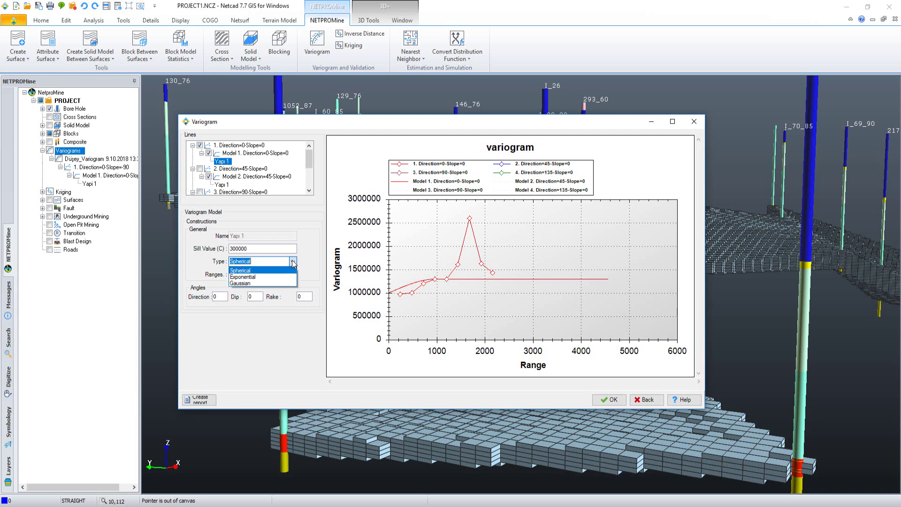
pyautogui.click(253, 283)
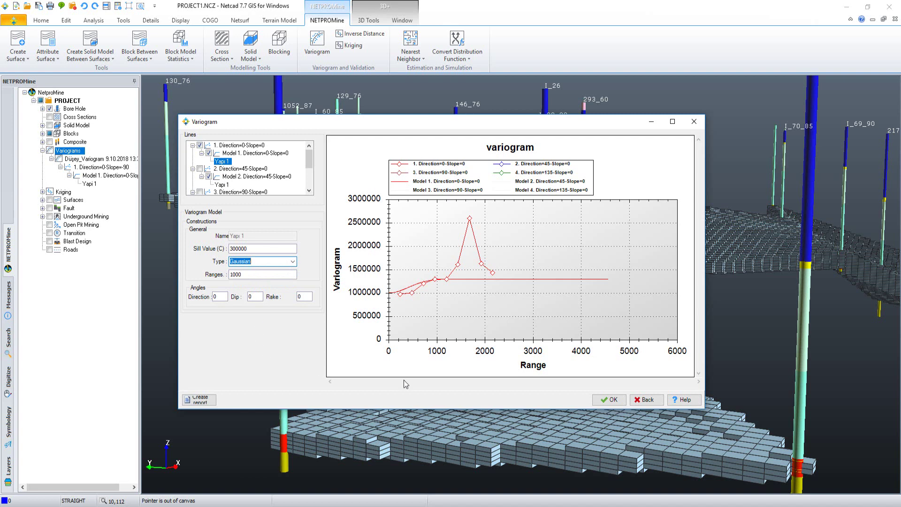
# Accept the model, close the variogram settings, and expand the new variogram in the tree.
pyautogui.click(609, 401)
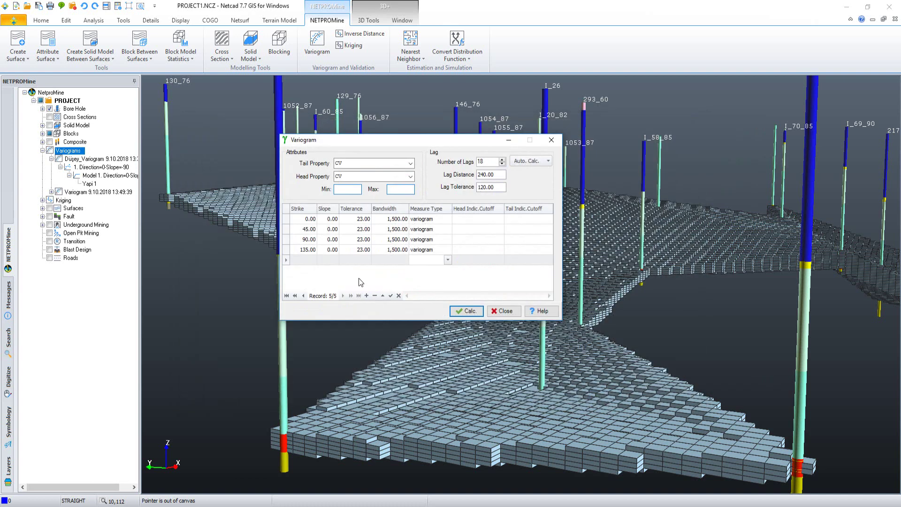
pyautogui.click(506, 312)
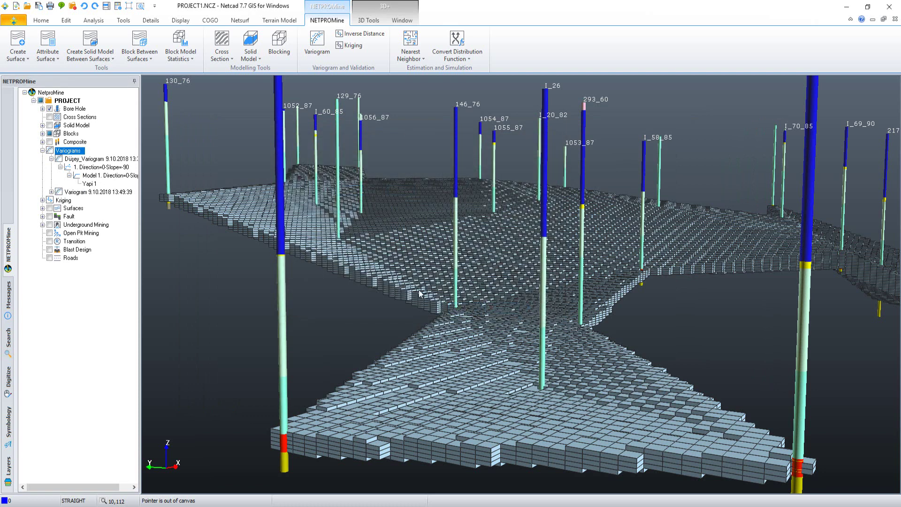
pyautogui.doubleClick(58, 192)
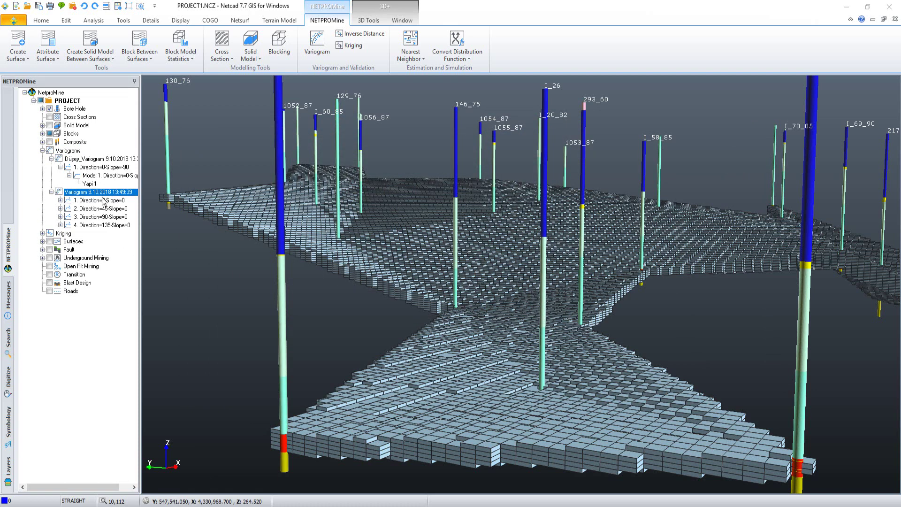